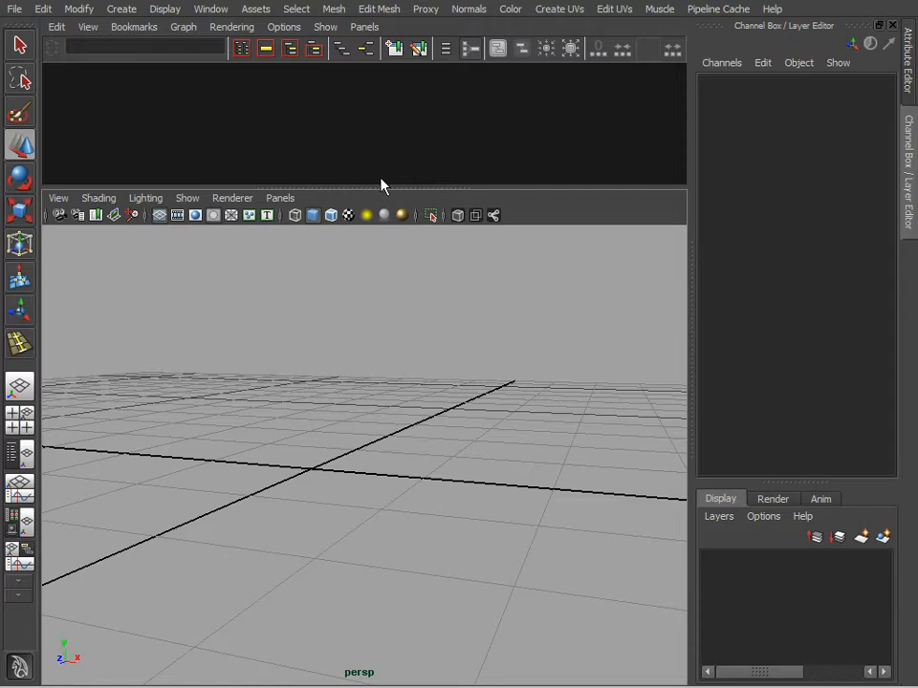
Step: Create a polygon cube at the origin with the default dimensions
{"action": "left_click", "coordinate": [123, 9]}
{"action": "mouse_move", "coordinate": [140, 54]}
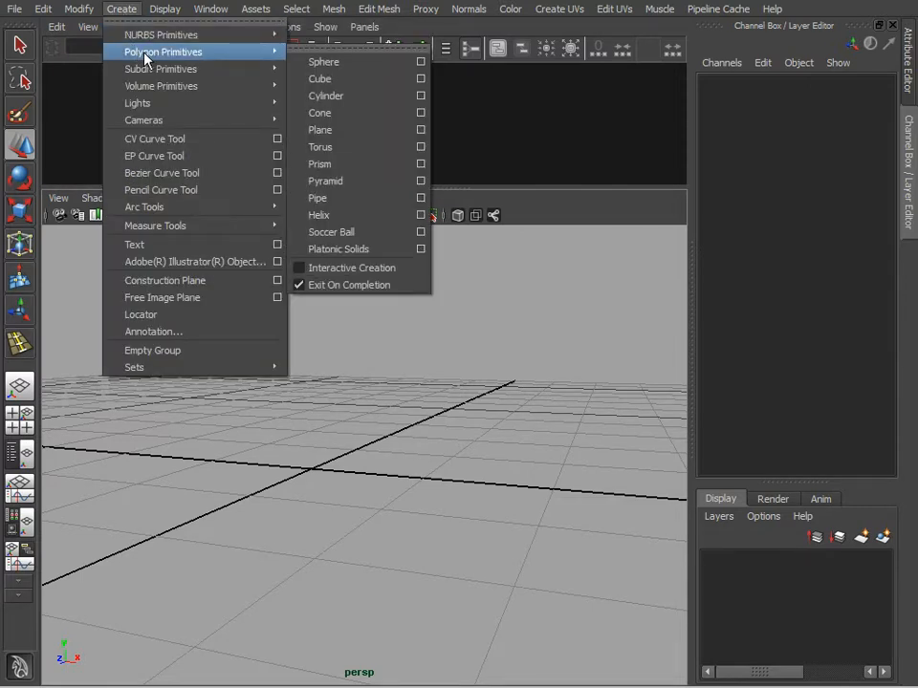
{"action": "left_click", "coordinate": [329, 80]}
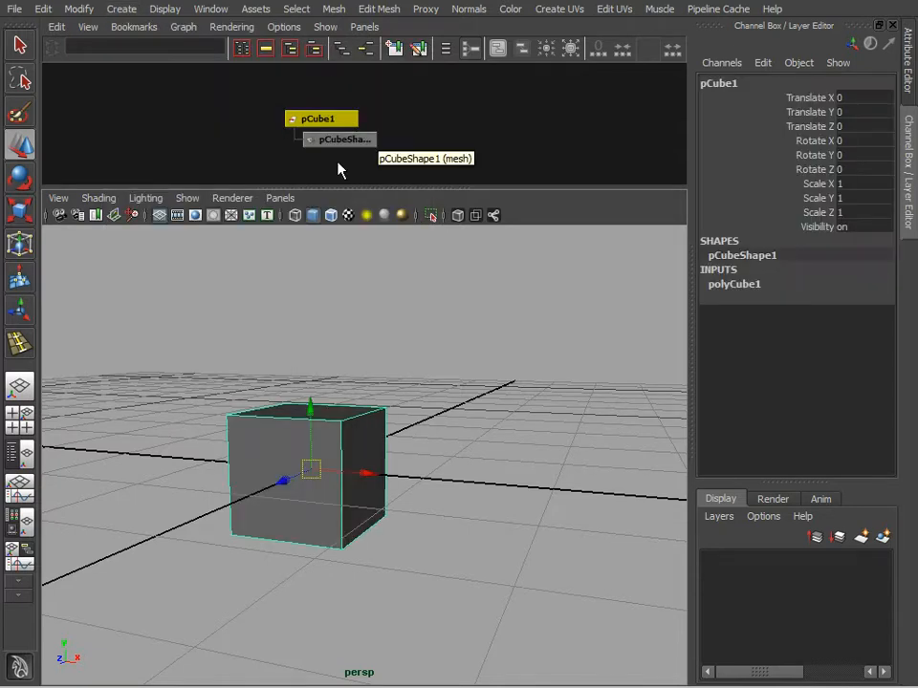
{"action": "left_click_drag", "start_coordinate": [607, 554], "coordinate": [400, 517], "text": "alt"}
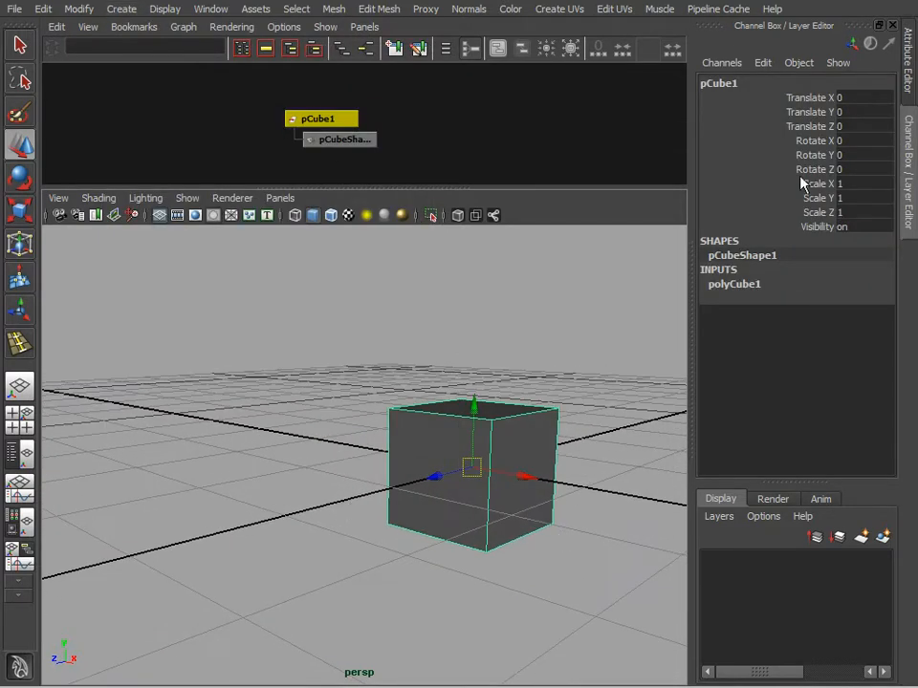
{"action": "left_click_drag", "start_coordinate": [498, 455], "coordinate": [585, 437], "text": "alt"}
{"action": "scroll", "coordinate": [536, 406], "scroll_direction": "down", "scroll_amount": 5}
{"action": "left_click_drag", "start_coordinate": [418, 463], "coordinate": [410, 475], "text": "alt"}
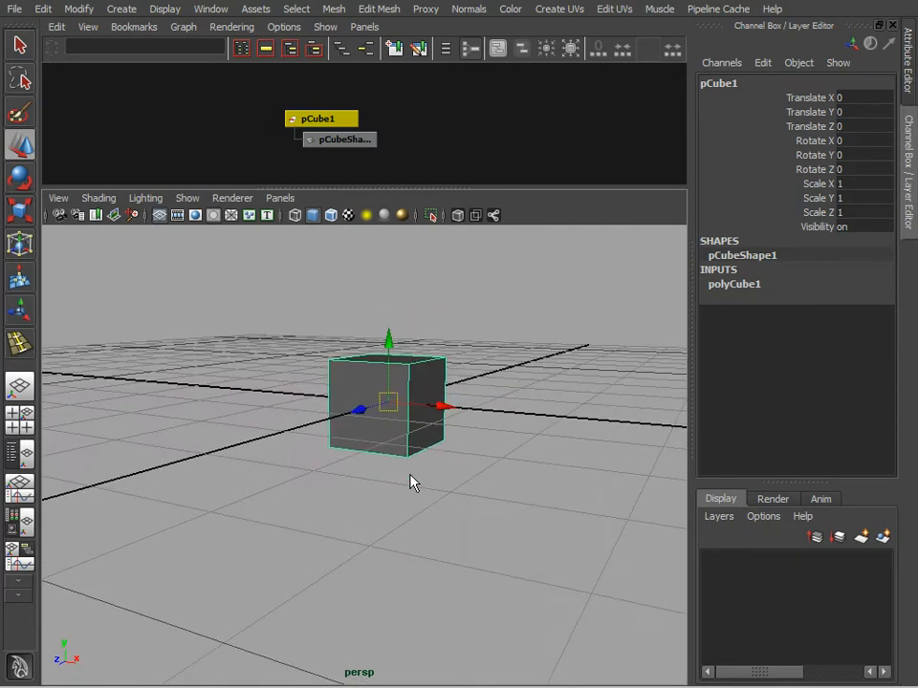
{"action": "left_click", "coordinate": [45, 11]}
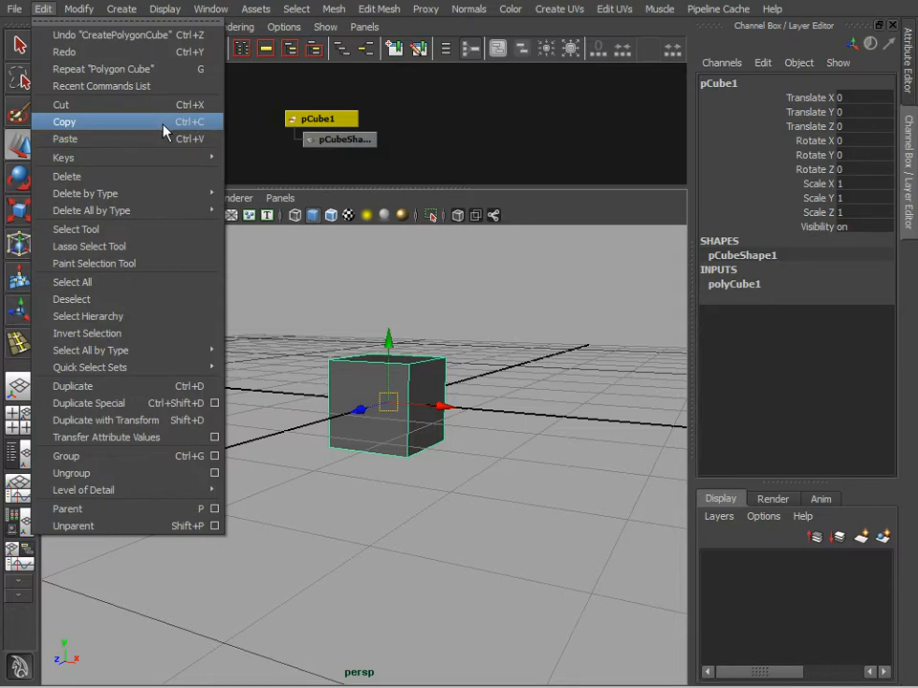
{"action": "left_click", "coordinate": [521, 149]}
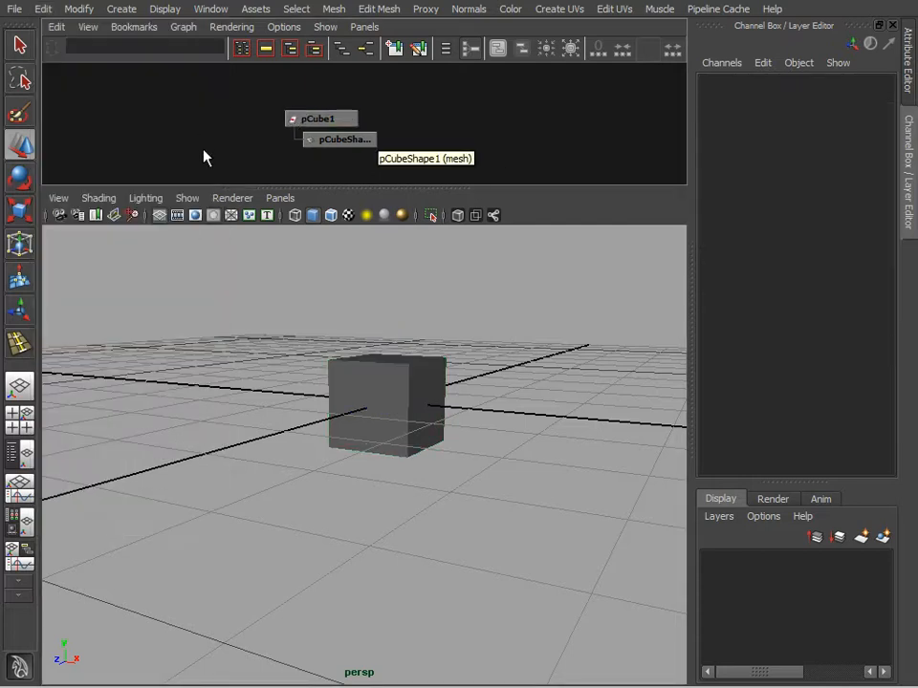
{"action": "left_click", "coordinate": [165, 10]}
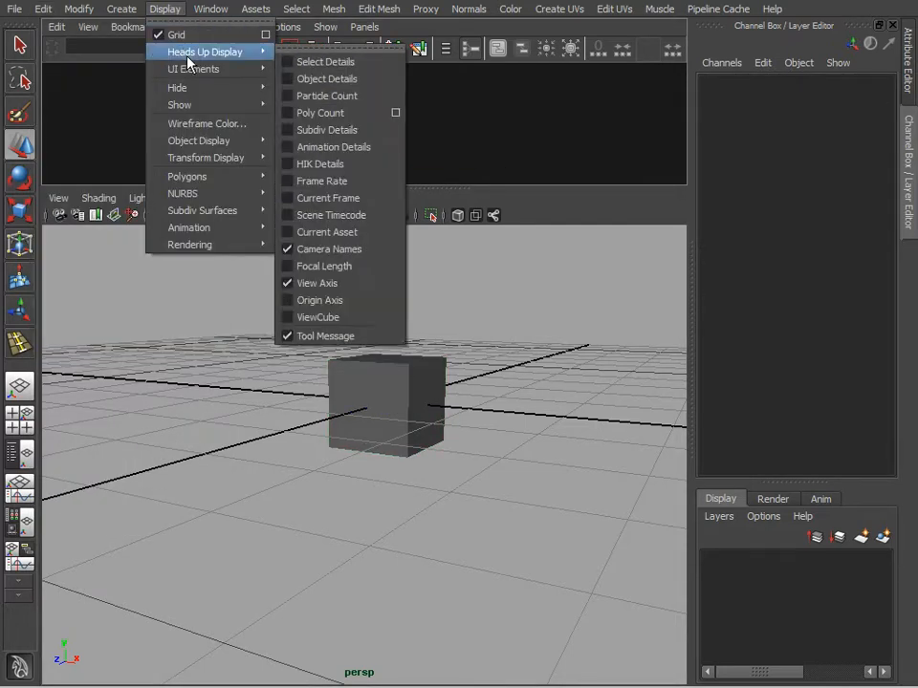
{"action": "left_click", "coordinate": [210, 9]}
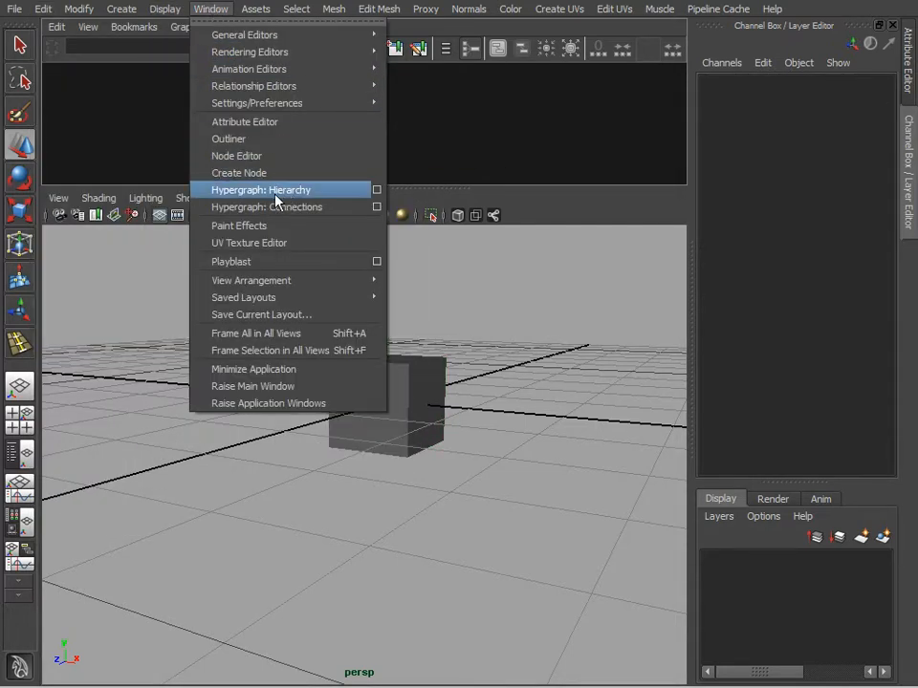
{"action": "left_click", "coordinate": [517, 170]}
Step: Inspect the cube's transform and shape nodes in the Hypergraph, along with the node display options
{"action": "left_click_drag", "start_coordinate": [285, 104], "coordinate": [360, 181]}
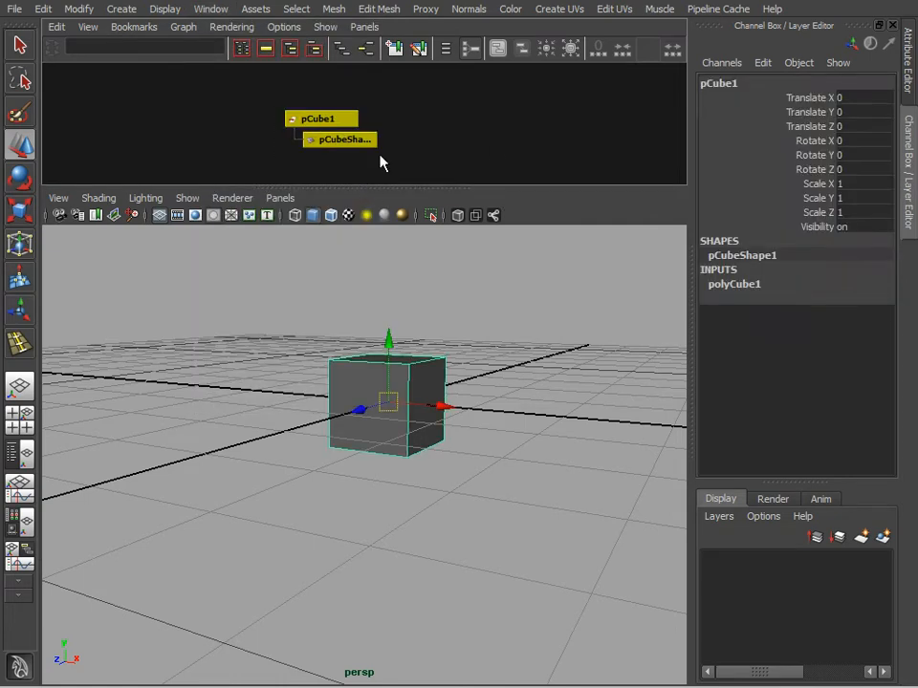
{"action": "left_click", "coordinate": [447, 109]}
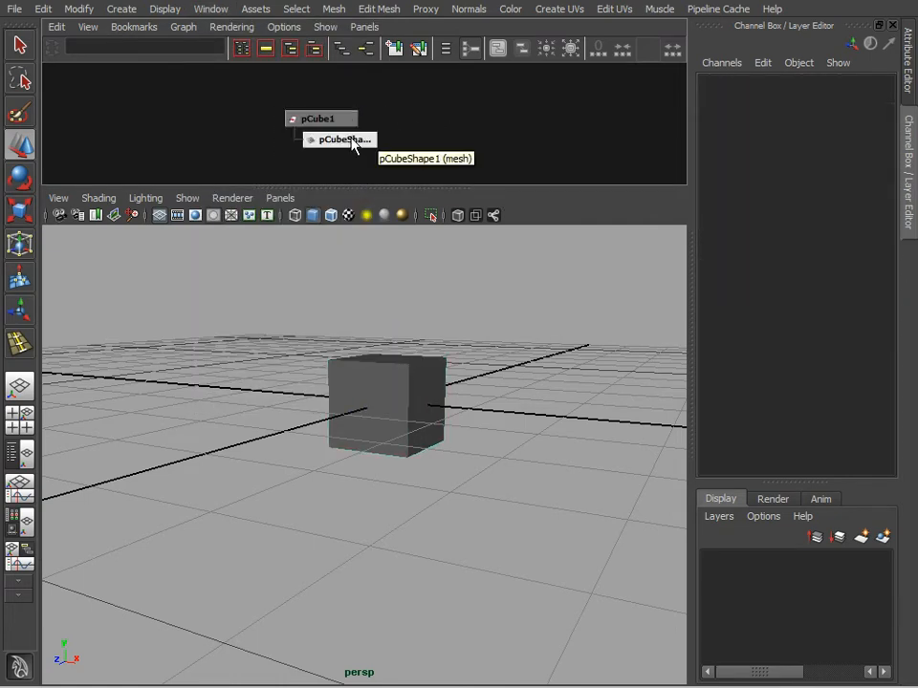
{"action": "left_click", "coordinate": [283, 27]}
{"action": "mouse_move", "coordinate": [292, 44]}
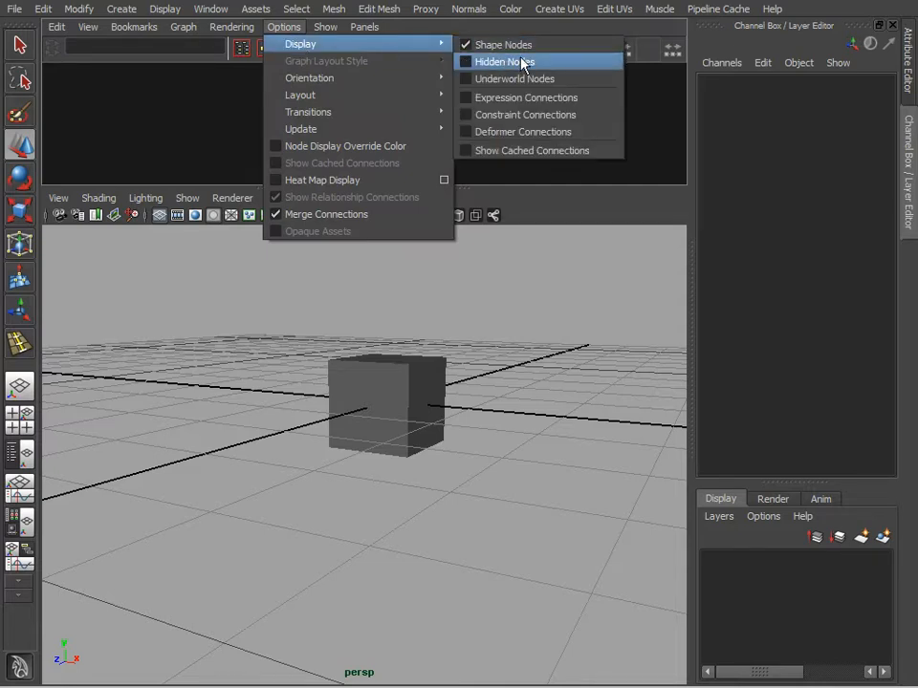
{"action": "left_click", "coordinate": [408, 130]}
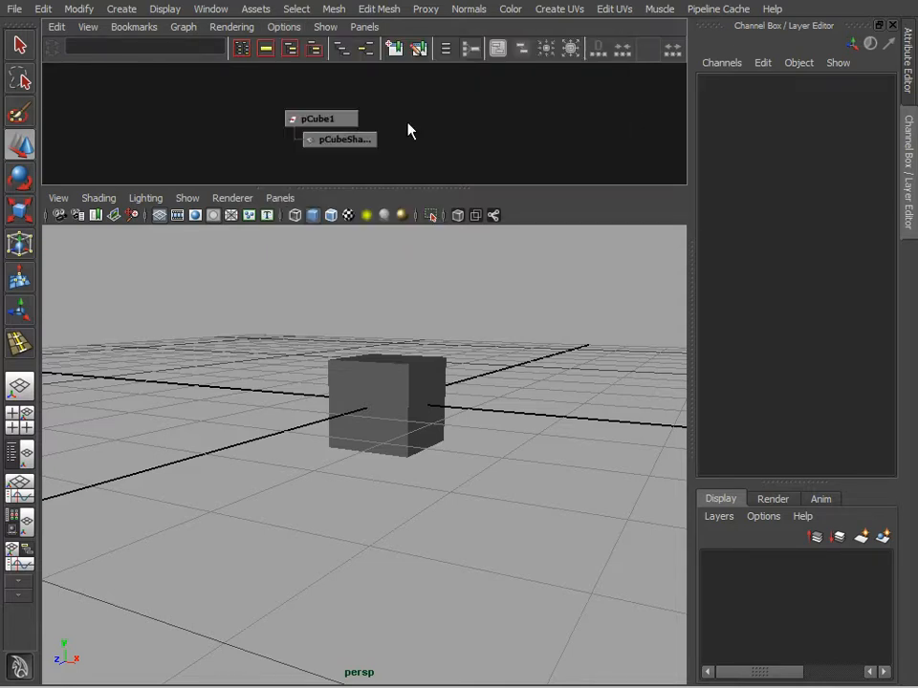
{"action": "left_click", "coordinate": [355, 139]}
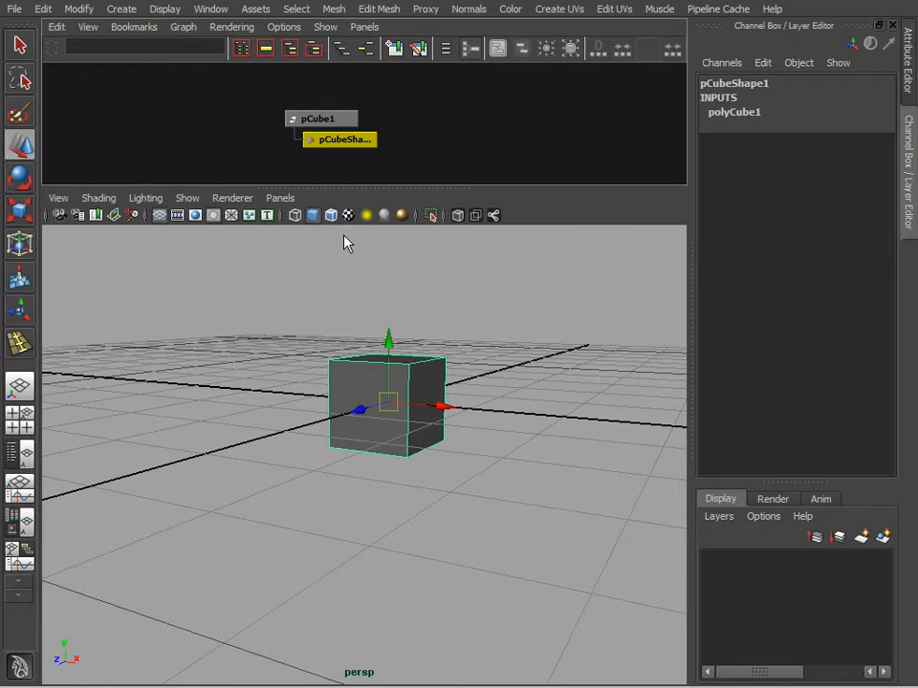
{"action": "left_click", "coordinate": [323, 119]}
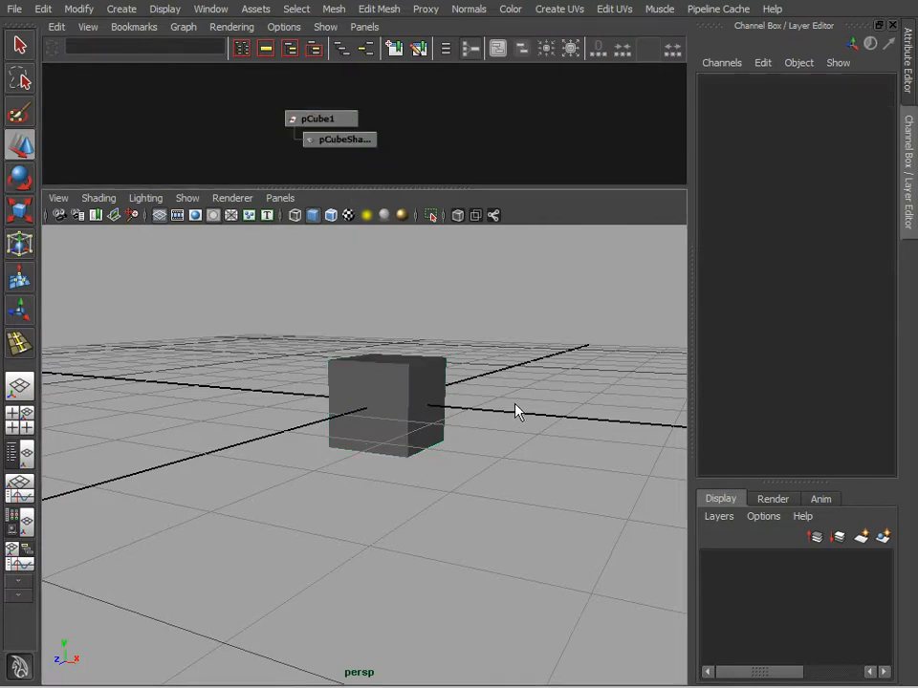
Step: Copy the cube and paste it into the scene
{"action": "left_click", "coordinate": [43, 9]}
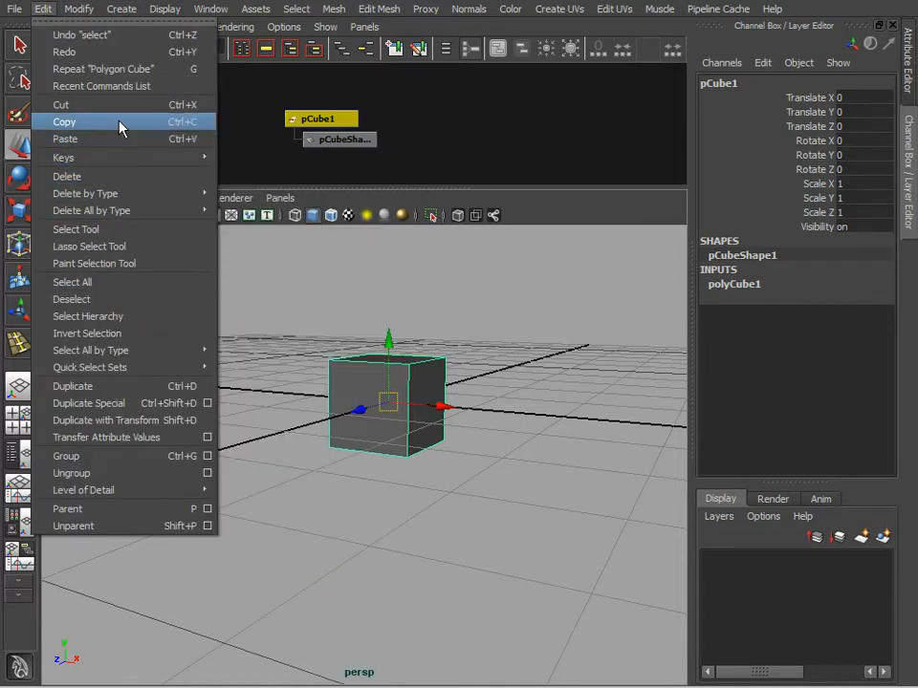
{"action": "left_click", "coordinate": [506, 425]}
{"action": "left_click", "coordinate": [408, 432]}
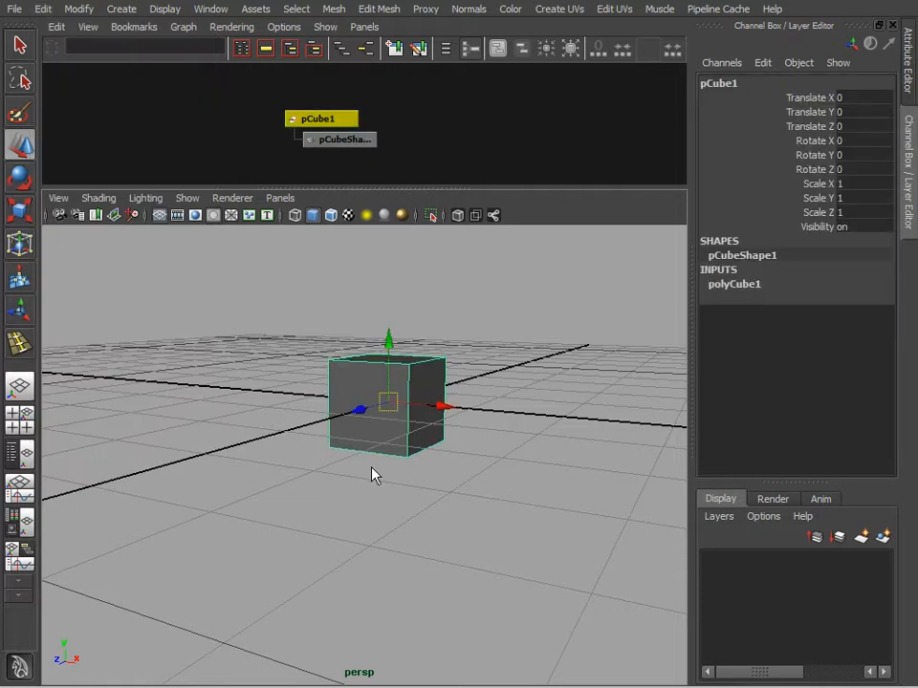
{"action": "left_click", "coordinate": [43, 9]}
{"action": "left_click", "coordinate": [76, 121]}
{"action": "left_click", "coordinate": [43, 9]}
{"action": "left_click", "coordinate": [100, 139]}
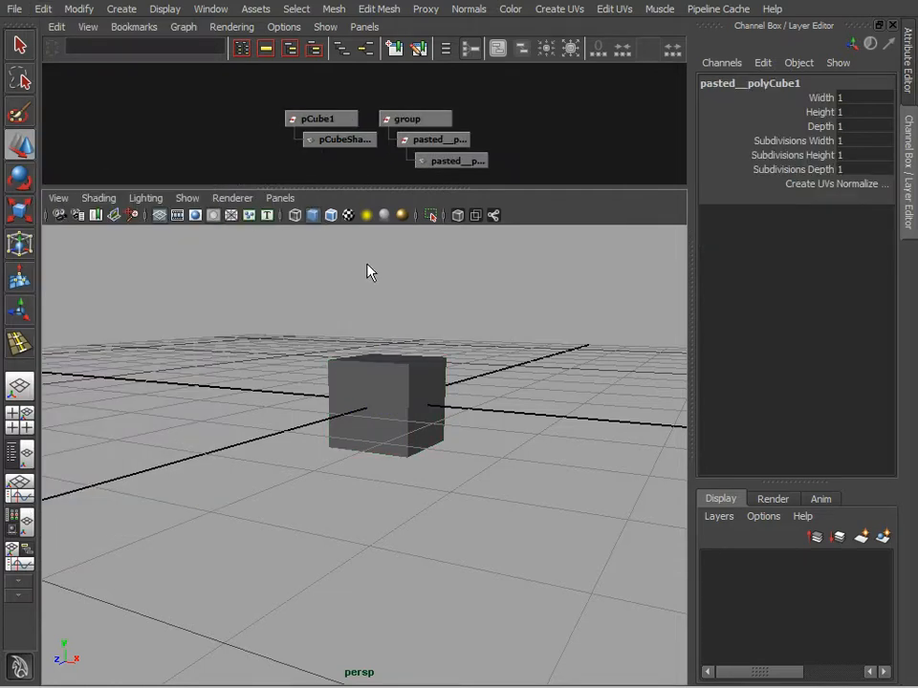
Step: Move the pasted group to about X 1.5, Z -0.9, and the original cube to about X -1.5, Y 0.3, Z 0.8
{"action": "left_click", "coordinate": [423, 121]}
{"action": "left_click_drag", "start_coordinate": [378, 414], "coordinate": [538, 409]}
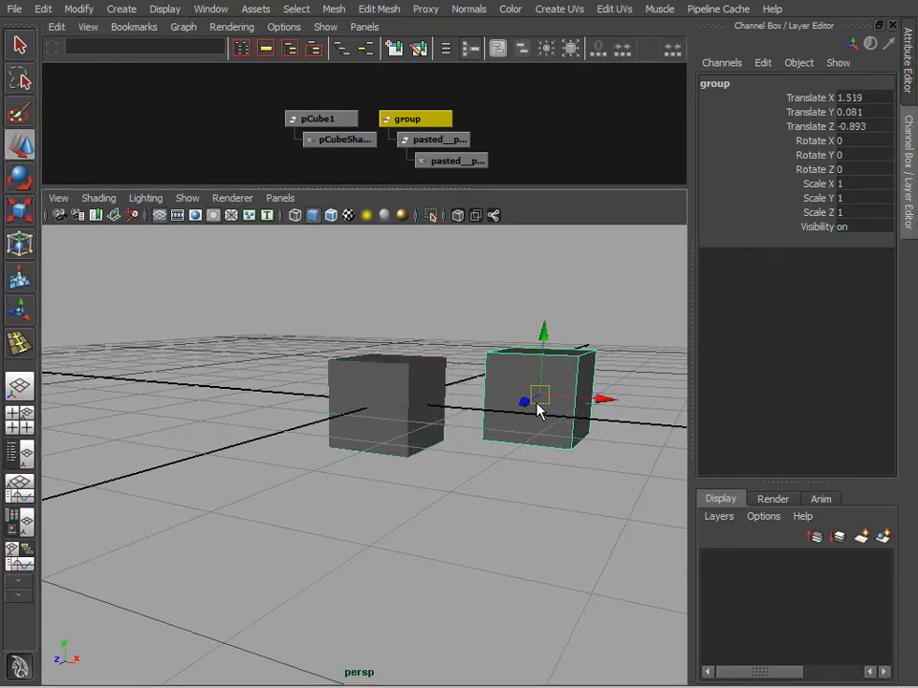
{"action": "left_click", "coordinate": [376, 398]}
{"action": "left_click_drag", "start_coordinate": [385, 403], "coordinate": [240, 378]}
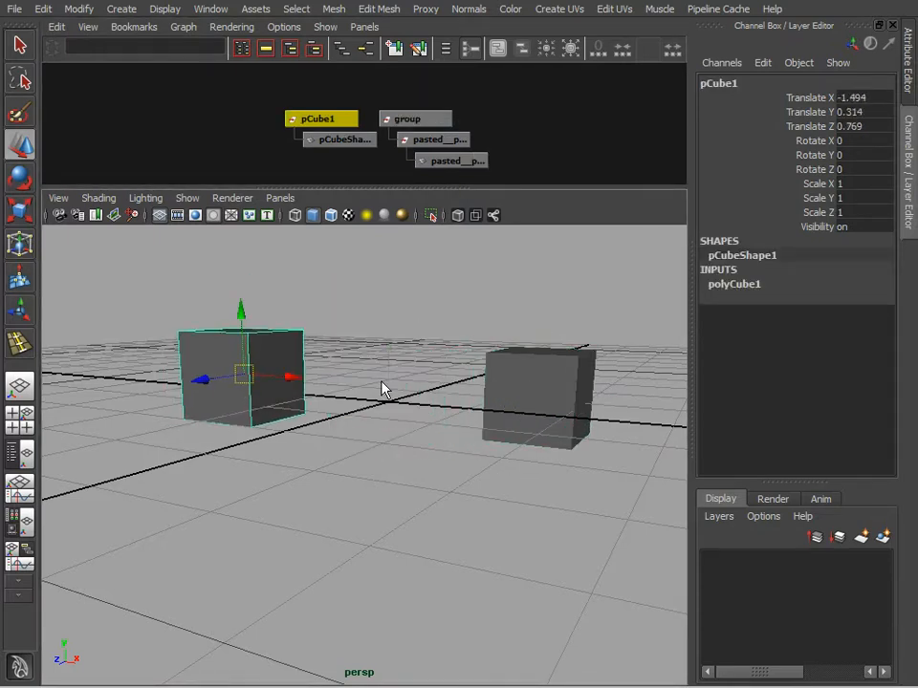
Step: Select the pasted cube and examine its node names and parent group in the Hypergraph
{"action": "left_click", "coordinate": [536, 392]}
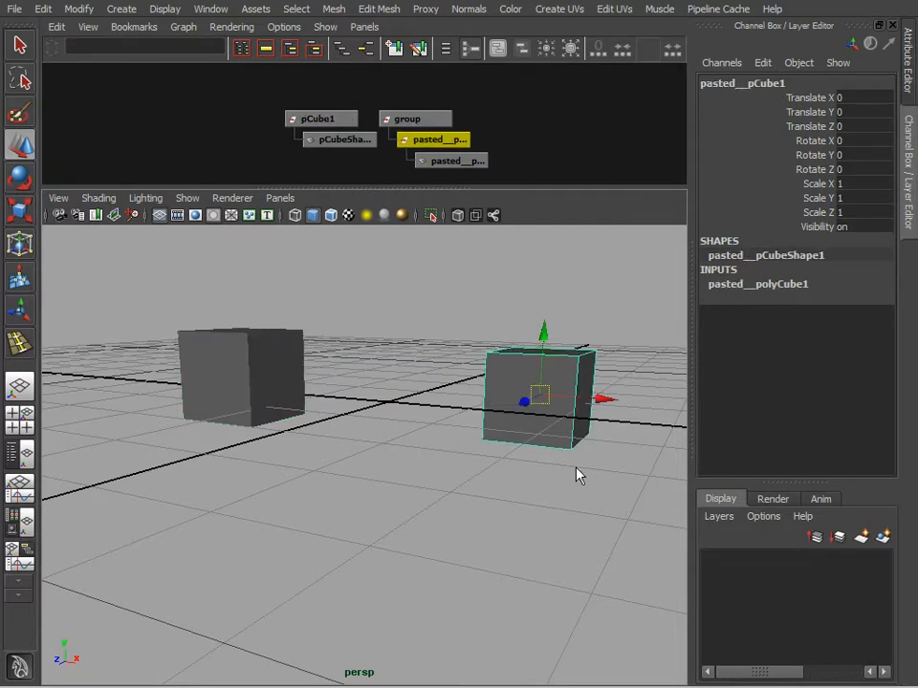
{"action": "left_click_drag", "start_coordinate": [533, 505], "coordinate": [456, 490], "text": "alt"}
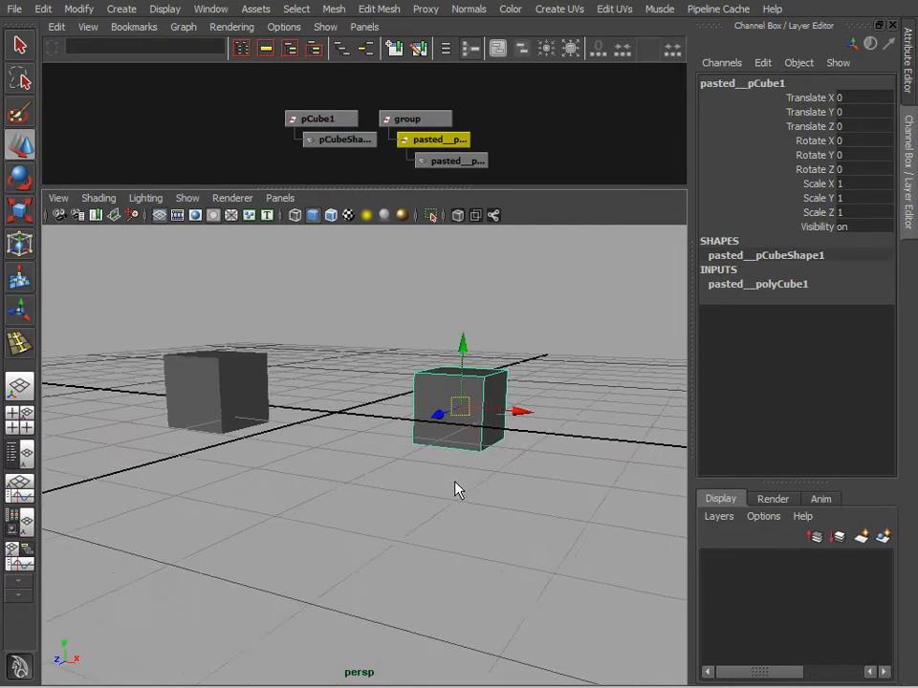
{"action": "middle_click_drag", "start_coordinate": [455, 483], "coordinate": [445, 476], "text": "alt"}
{"action": "right_click_drag", "start_coordinate": [507, 143], "coordinate": [613, 158], "text": "alt"}
{"action": "middle_click_drag", "start_coordinate": [603, 148], "coordinate": [529, 138], "text": "alt"}
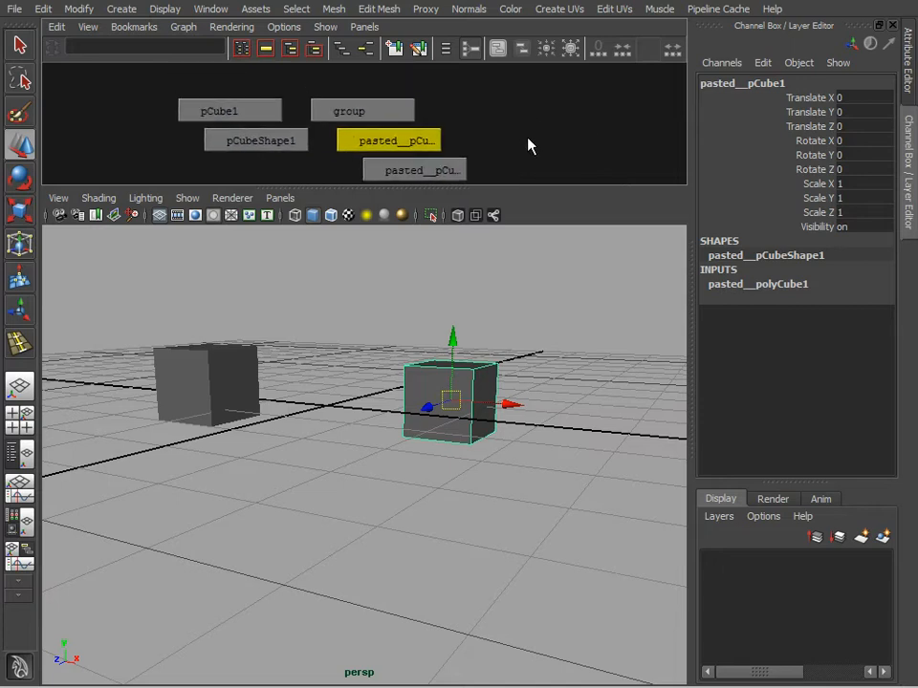
{"action": "right_click_drag", "start_coordinate": [529, 144], "coordinate": [596, 145], "text": "alt"}
{"action": "middle_click_drag", "start_coordinate": [597, 146], "coordinate": [588, 135], "text": "alt"}
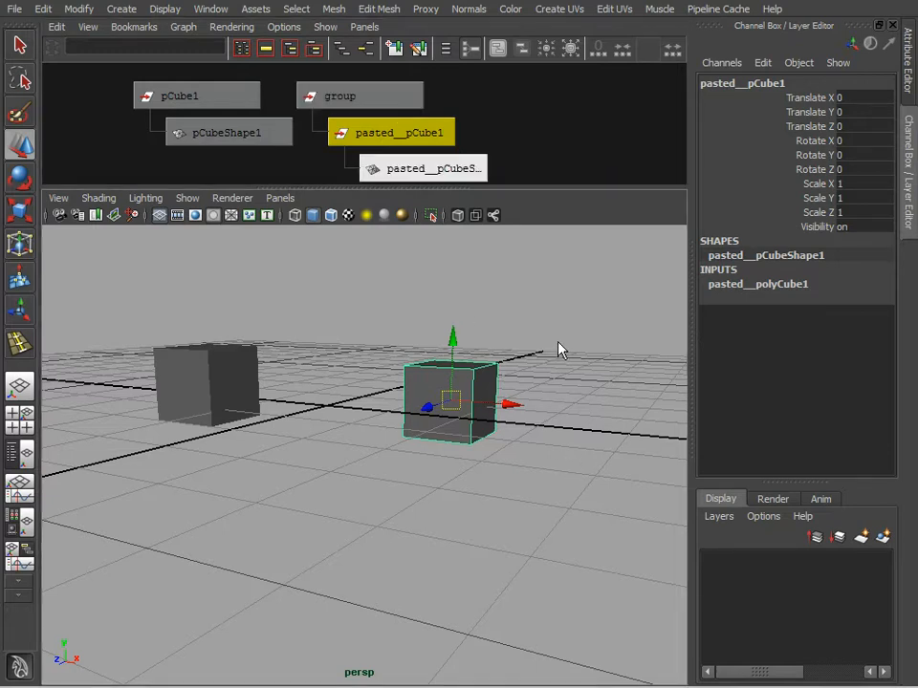
Step: Copy the pasted cube and paste it again to make a second-generation copy
{"action": "left_click_drag", "start_coordinate": [446, 418], "coordinate": [413, 460], "text": "alt"}
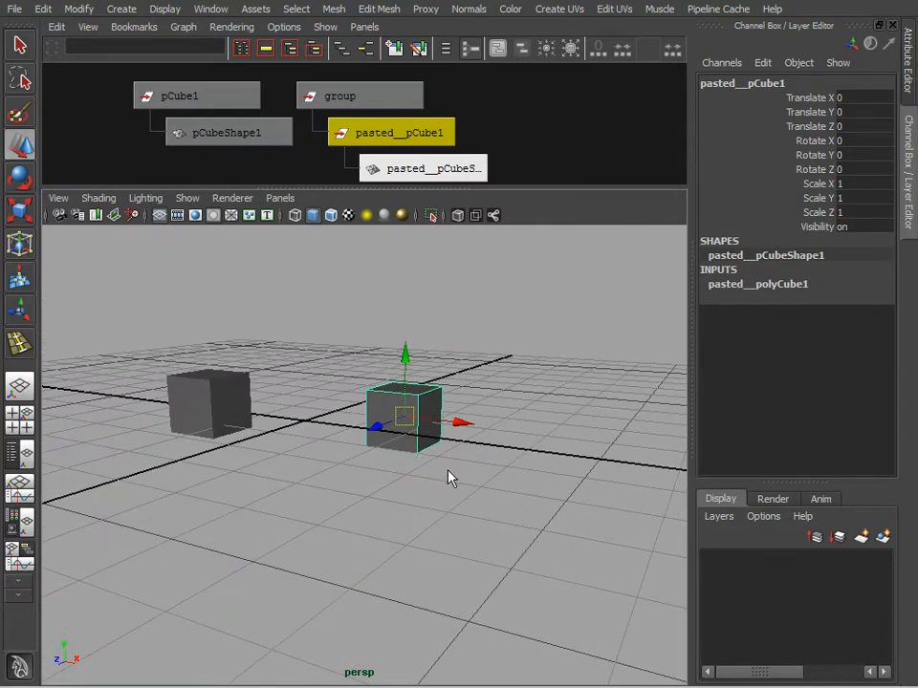
{"action": "left_click", "coordinate": [43, 8]}
{"action": "mouse_move", "coordinate": [102, 155]}
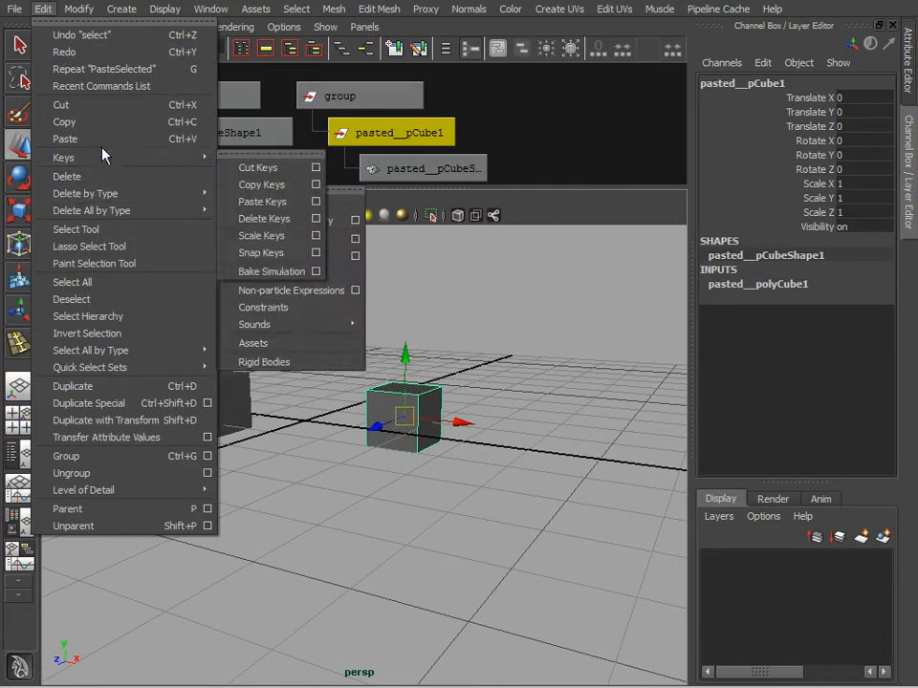
{"action": "left_click", "coordinate": [95, 122]}
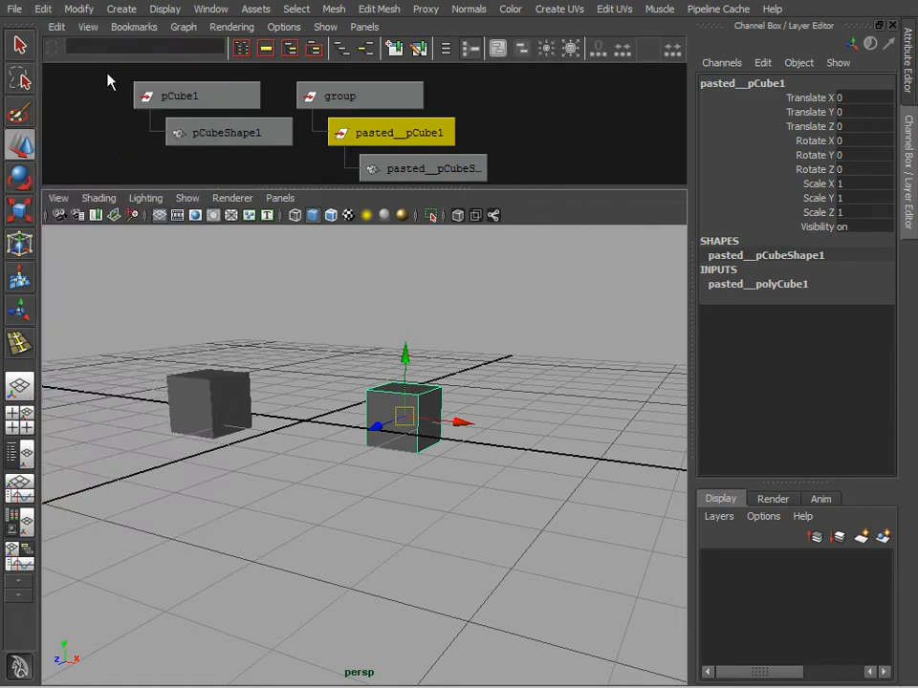
{"action": "left_click", "coordinate": [43, 9]}
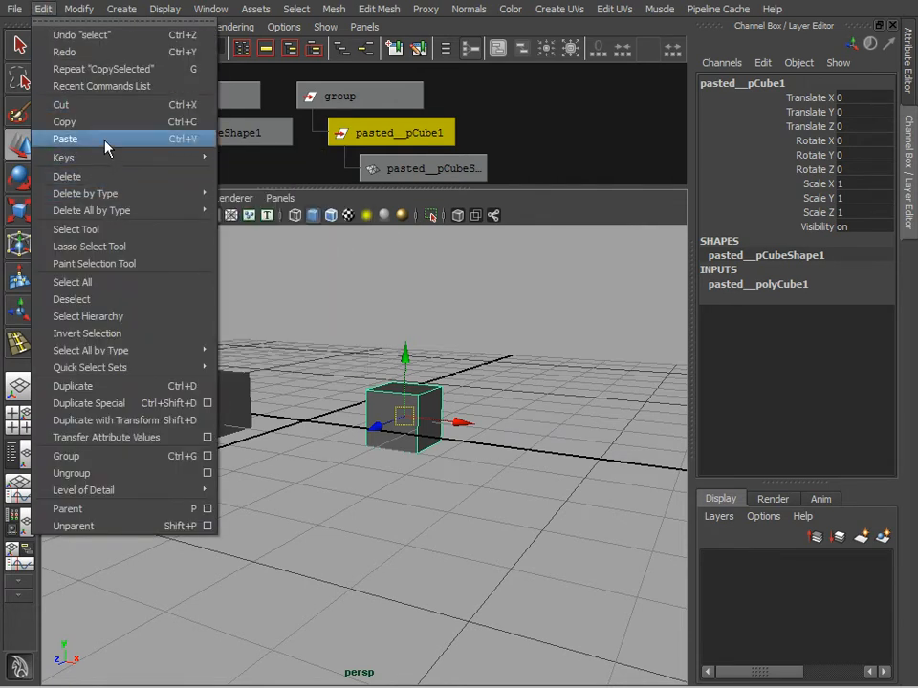
{"action": "left_click", "coordinate": [103, 140]}
Step: Examine each level of the second paste's node hierarchy, from the outer group down to the mesh shape
{"action": "right_click_drag", "start_coordinate": [565, 164], "coordinate": [538, 127], "text": "alt"}
{"action": "middle_click_drag", "start_coordinate": [538, 127], "coordinate": [505, 97], "text": "alt"}
{"action": "right_click_drag", "start_coordinate": [505, 98], "coordinate": [464, 121], "text": "alt"}
{"action": "middle_click_drag", "start_coordinate": [464, 121], "coordinate": [441, 142], "text": "alt"}
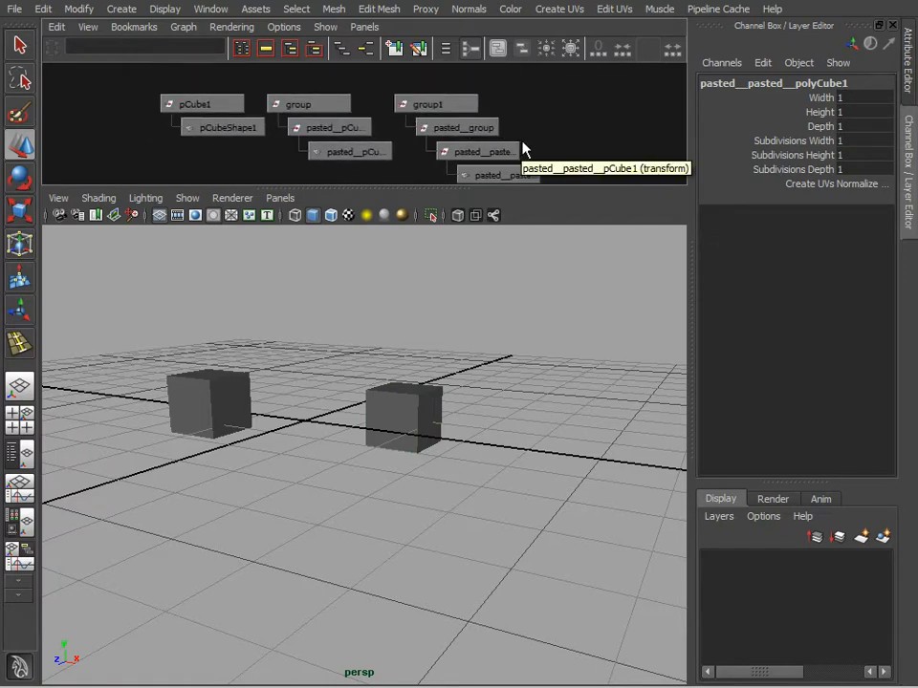
{"action": "middle_click_drag", "start_coordinate": [520, 138], "coordinate": [509, 130], "text": "alt"}
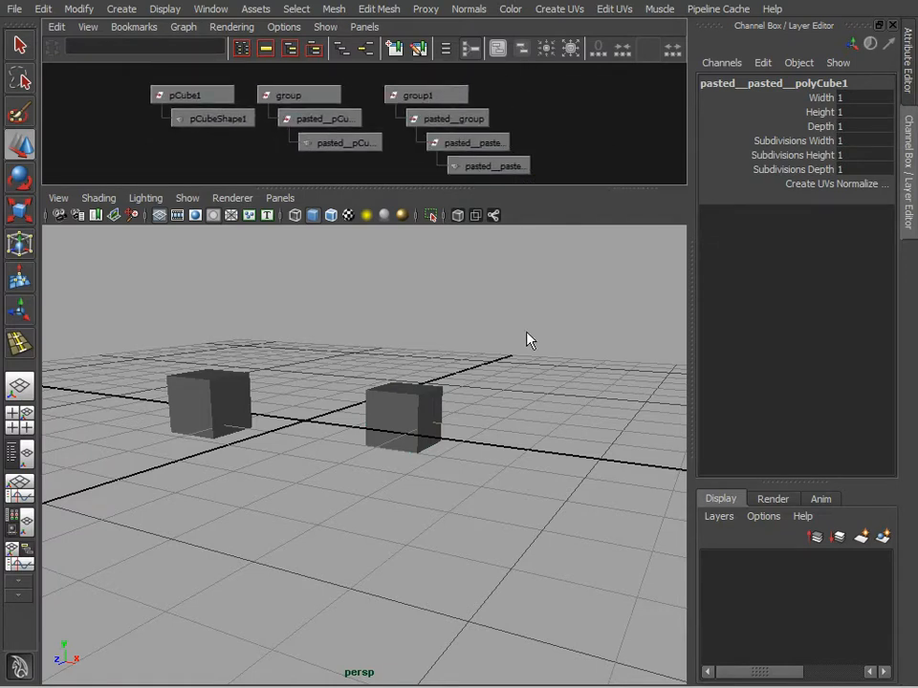
{"action": "left_click", "coordinate": [444, 95]}
{"action": "left_click", "coordinate": [432, 121]}
{"action": "left_click", "coordinate": [471, 143]}
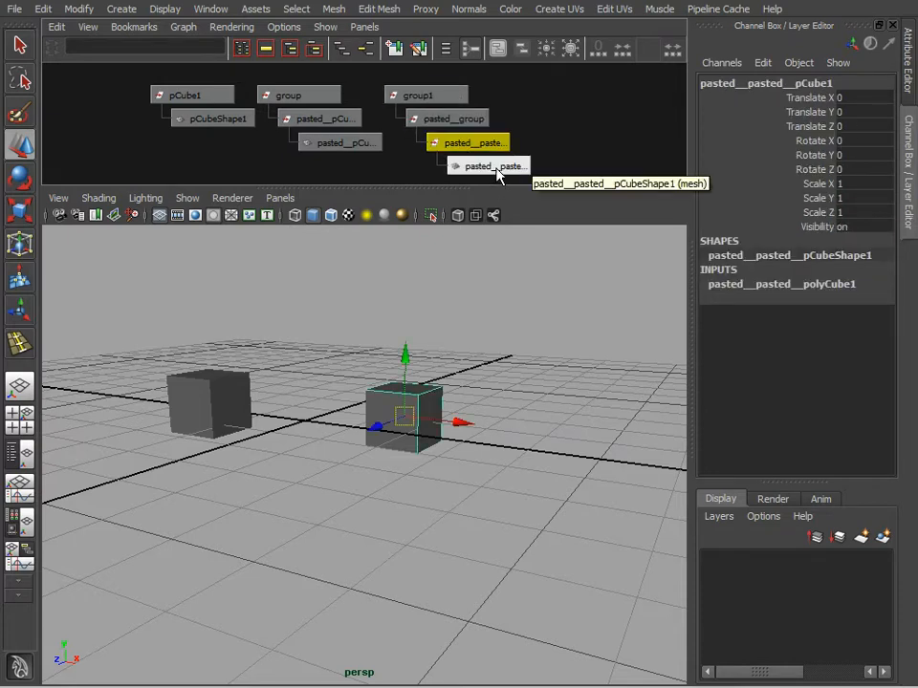
{"action": "left_click", "coordinate": [496, 169]}
{"action": "left_click", "coordinate": [537, 133]}
Step: Delete both pasted groups with their nested nodes, leaving only the original cube
{"action": "right_click_drag", "start_coordinate": [544, 160], "coordinate": [630, 149], "text": "alt"}
{"action": "middle_click_drag", "start_coordinate": [631, 146], "coordinate": [547, 105], "text": "alt"}
{"action": "right_click_drag", "start_coordinate": [497, 132], "coordinate": [621, 120], "text": "alt"}
{"action": "middle_click_drag", "start_coordinate": [620, 120], "coordinate": [624, 145], "text": "alt"}
{"action": "right_click_drag", "start_coordinate": [623, 144], "coordinate": [412, 130], "text": "alt"}
{"action": "middle_click_drag", "start_coordinate": [412, 130], "coordinate": [516, 143], "text": "alt"}
{"action": "left_click_drag", "start_coordinate": [361, 101], "coordinate": [518, 127]}
{"action": "key", "text": "Delete"}
Step: Duplicate the original cube and move the duplicate along the X axis to about 1.0
{"action": "left_click", "coordinate": [215, 128]}
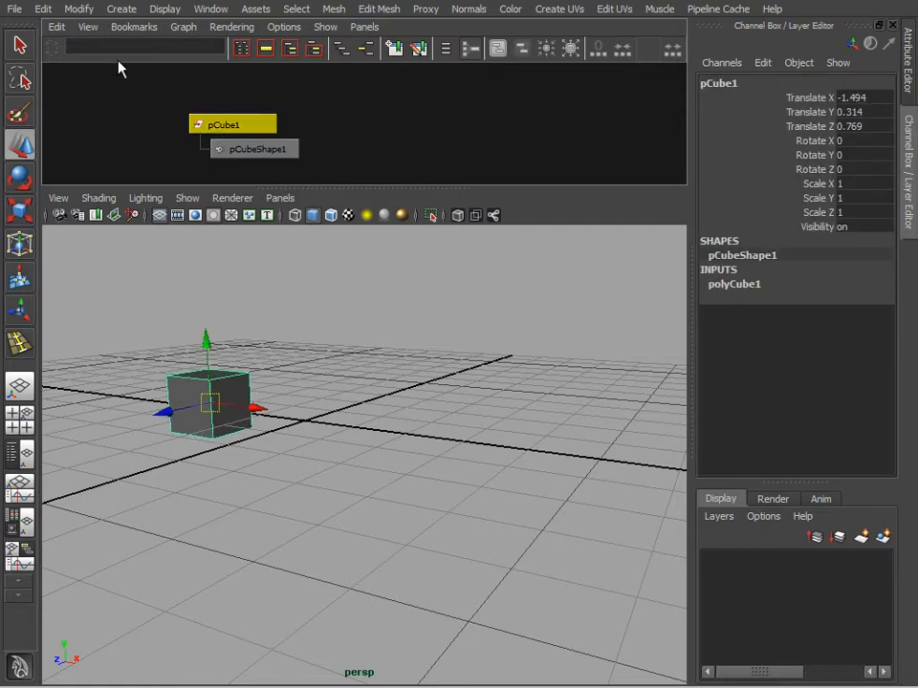
{"action": "left_click", "coordinate": [44, 10]}
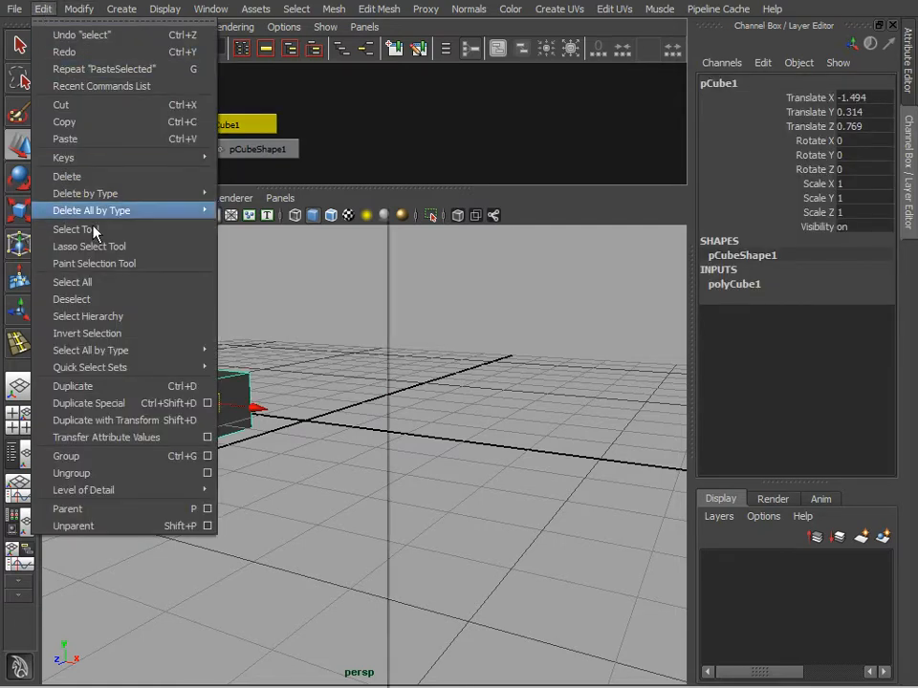
{"action": "left_click", "coordinate": [127, 386]}
{"action": "left_click_drag", "start_coordinate": [254, 410], "coordinate": [480, 471]}
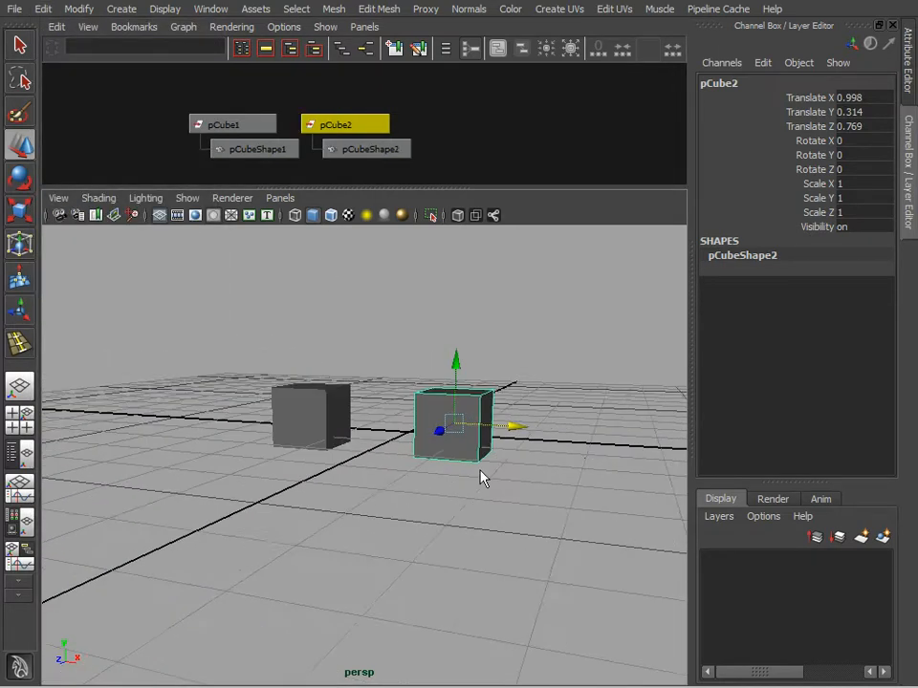
{"action": "right_click_drag", "start_coordinate": [480, 471], "coordinate": [470, 507], "text": "alt"}
{"action": "left_click_drag", "start_coordinate": [471, 507], "coordinate": [448, 543], "text": "alt"}
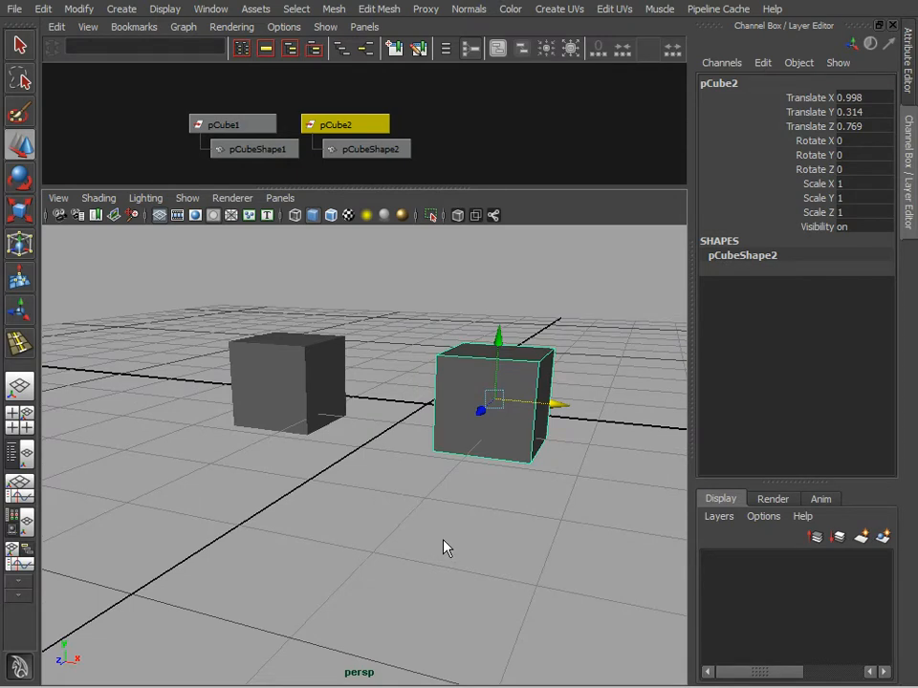
Step: Duplicate the second cube and move the new copy along the X axis to about 2.2
{"action": "key", "text": "ctrl+d"}
{"action": "left_click_drag", "start_coordinate": [554, 405], "coordinate": [694, 417]}
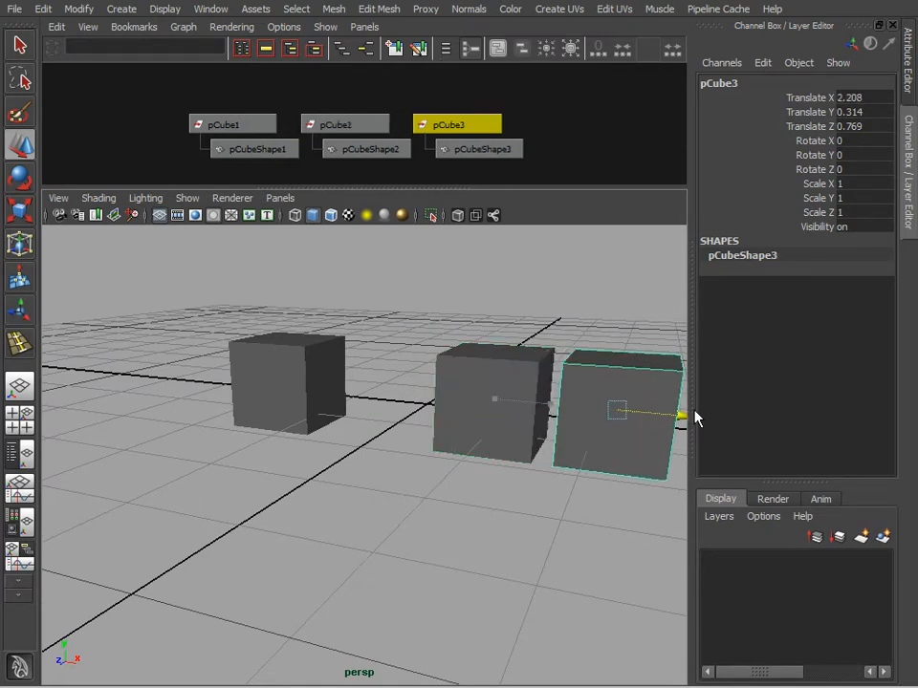
Step: Delete the two duplicated cubes, leaving only the original cube in the scene
{"action": "right_click_drag", "start_coordinate": [440, 478], "coordinate": [432, 453], "text": "alt"}
{"action": "left_click_drag", "start_coordinate": [432, 453], "coordinate": [373, 439], "text": "alt"}
{"action": "left_click_drag", "start_coordinate": [498, 368], "coordinate": [531, 522]}
{"action": "left_click", "coordinate": [530, 522]}
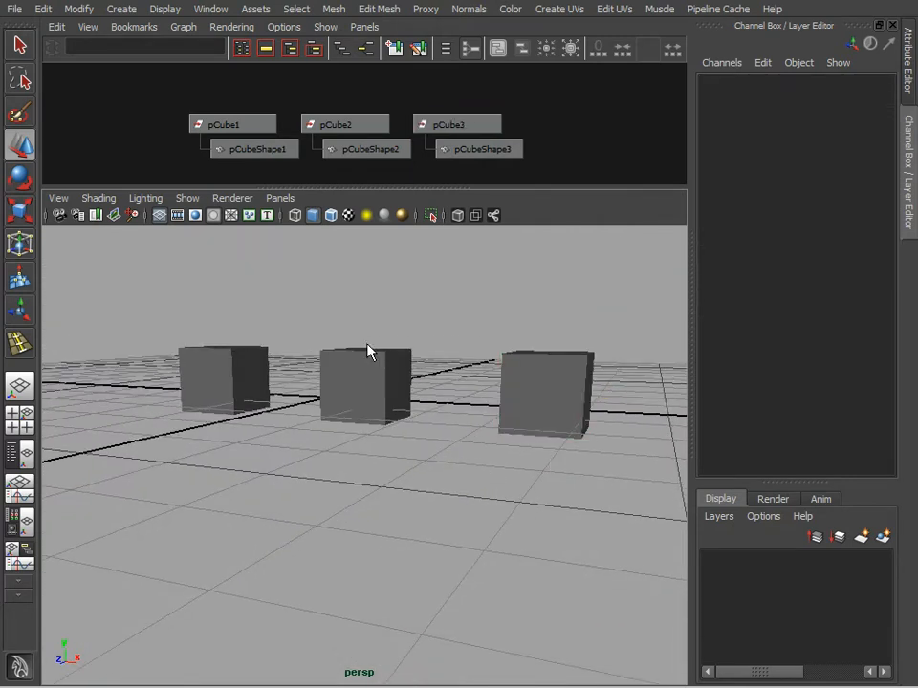
{"action": "left_click_drag", "start_coordinate": [374, 356], "coordinate": [591, 470]}
{"action": "key", "text": "Delete"}
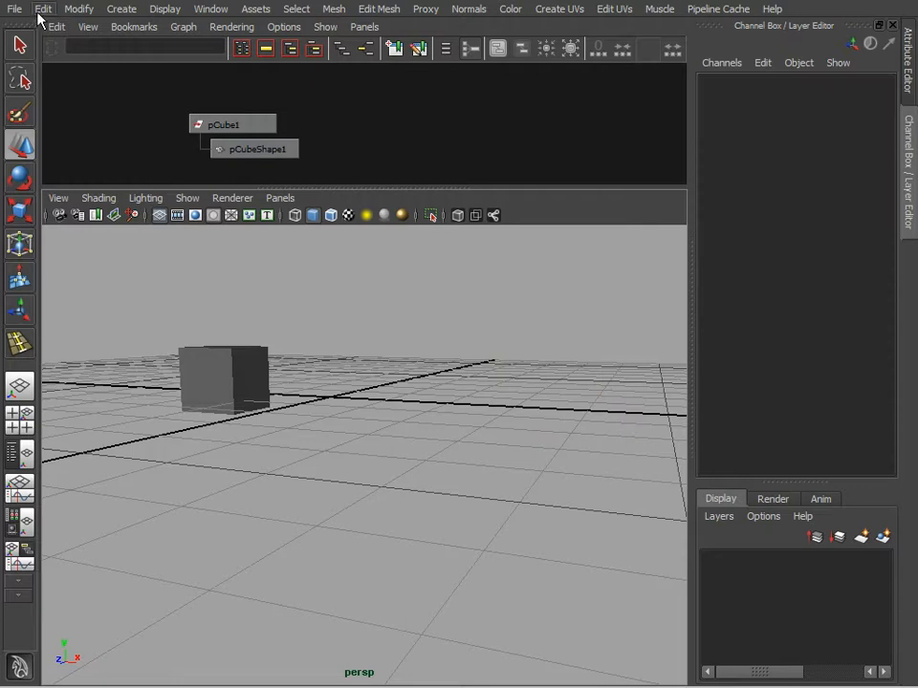
Step: Open the Duplicate Special options and reset them to their default settings
{"action": "left_click", "coordinate": [39, 14]}
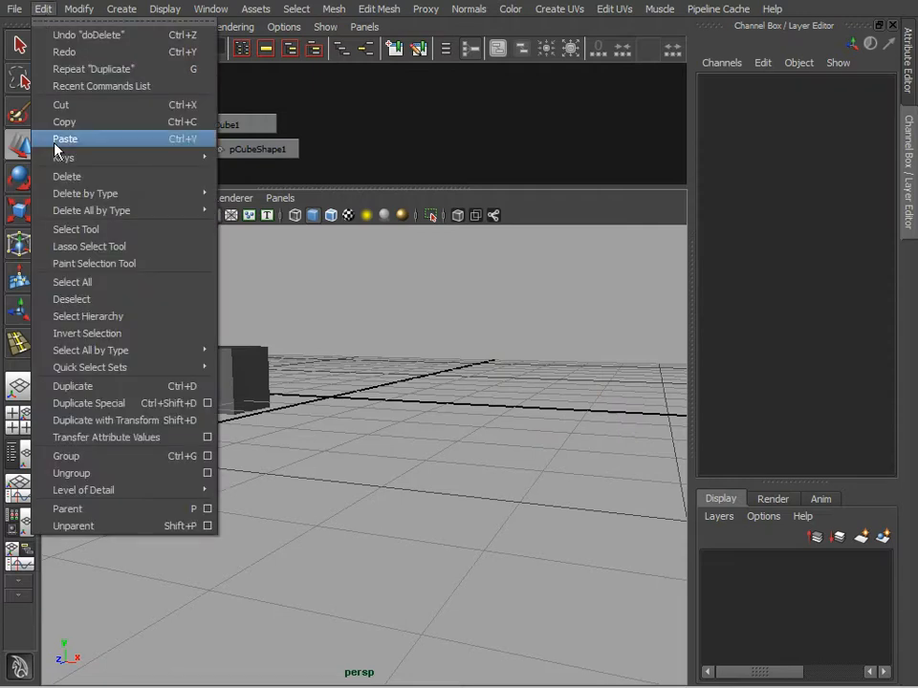
{"action": "left_click", "coordinate": [207, 403]}
{"action": "left_click", "coordinate": [522, 286]}
{"action": "left_click", "coordinate": [536, 320]}
{"action": "left_click_drag", "start_coordinate": [656, 269], "coordinate": [591, 260]}
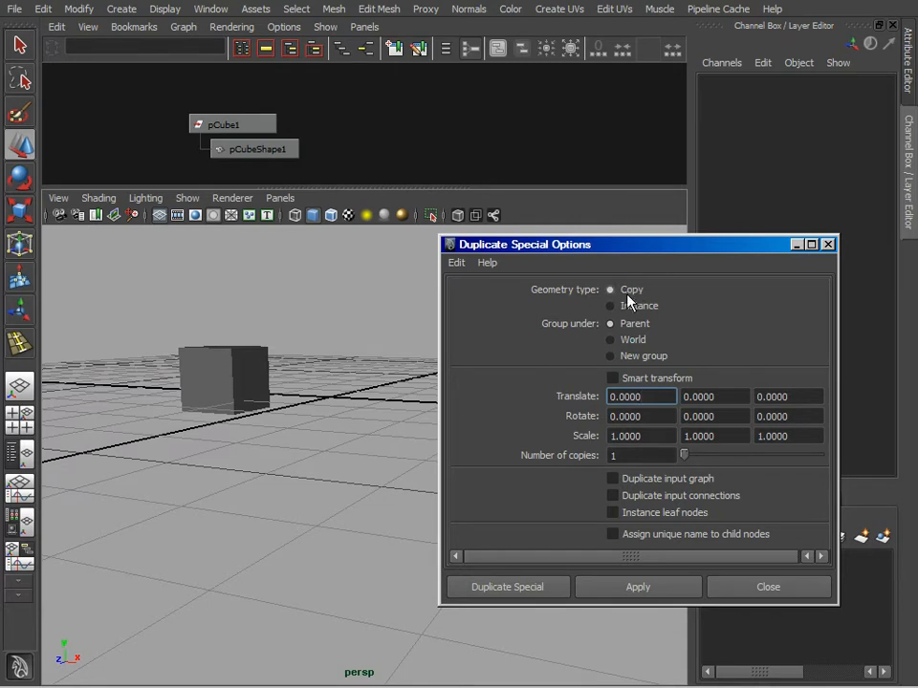
Step: Make one Copy-type duplicate of the cube with Duplicate Special and move it along the X axis beside the original
{"action": "left_click", "coordinate": [235, 395]}
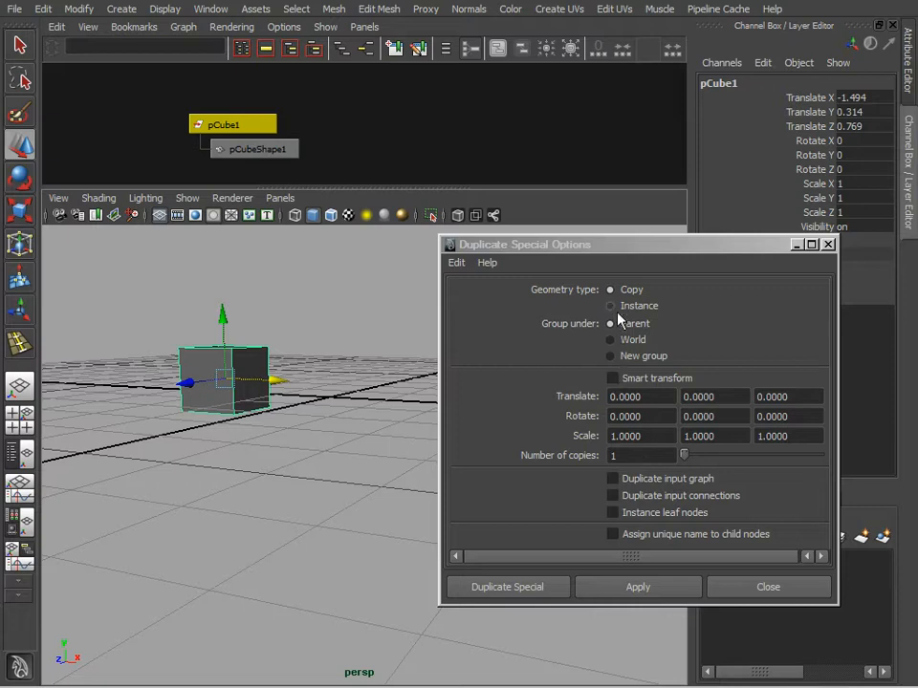
{"action": "left_click", "coordinate": [536, 252]}
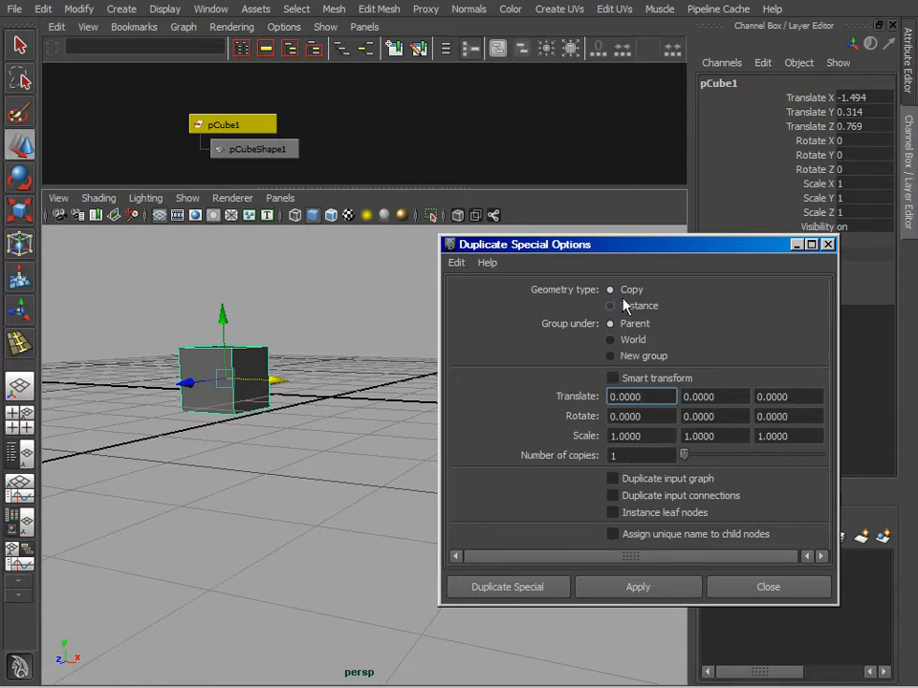
{"action": "left_click", "coordinate": [637, 587]}
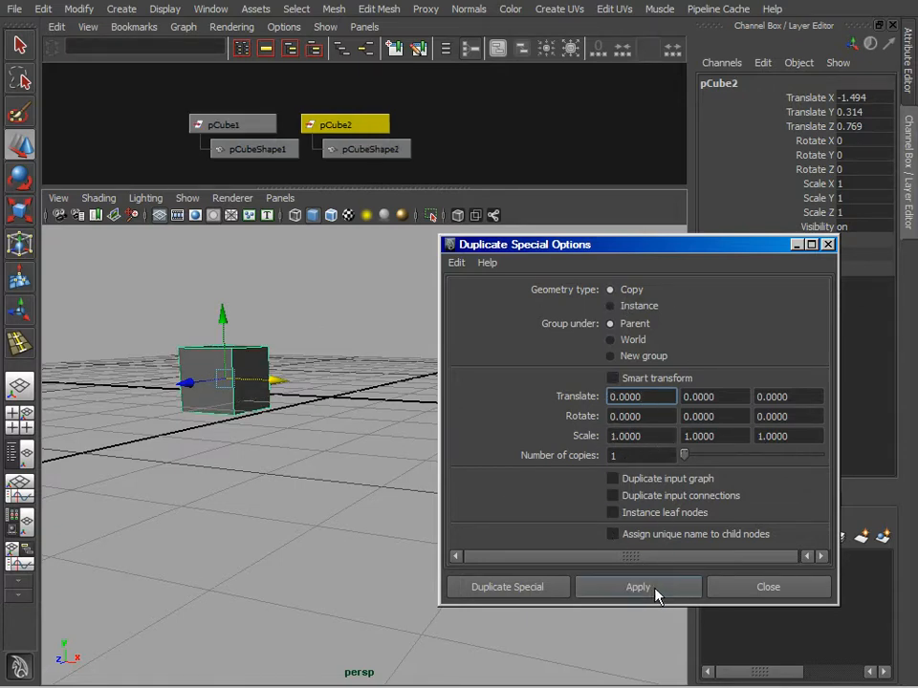
{"action": "left_click_drag", "start_coordinate": [277, 385], "coordinate": [381, 388]}
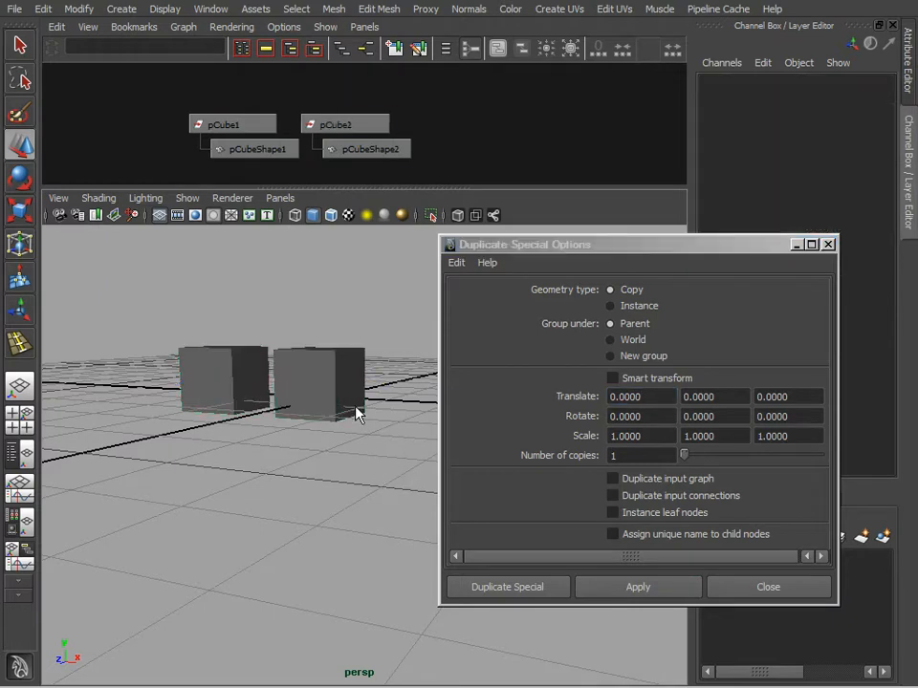
Step: Delete the new copy and select the original cube
{"action": "key", "text": "Delete"}
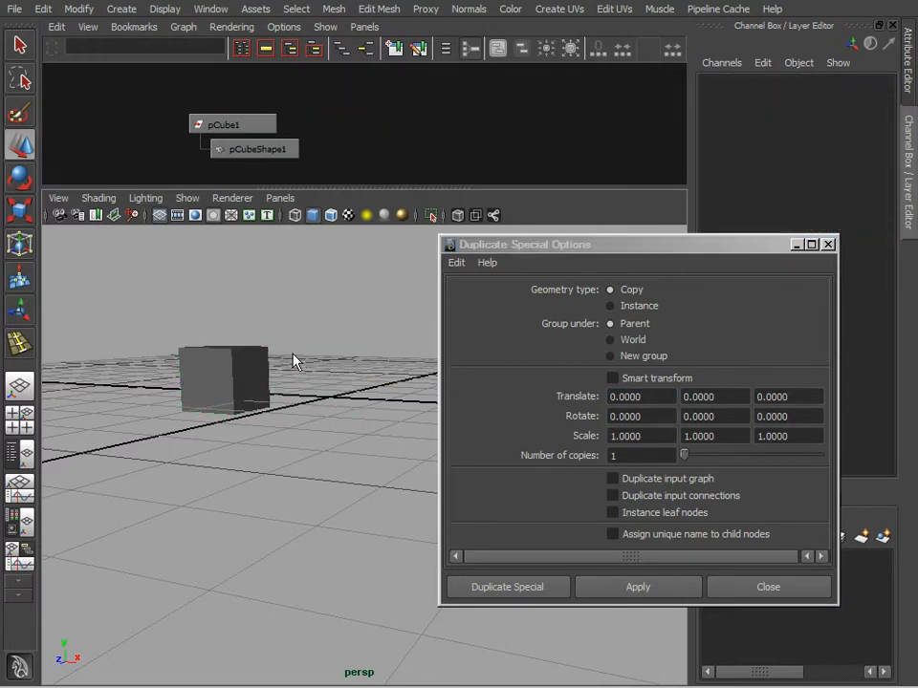
{"action": "left_click", "coordinate": [227, 401]}
{"action": "right_click_drag", "start_coordinate": [364, 475], "coordinate": [303, 450], "text": "alt"}
{"action": "left_click_drag", "start_coordinate": [303, 449], "coordinate": [313, 436], "text": "alt"}
{"action": "right_click_drag", "start_coordinate": [314, 437], "coordinate": [331, 456], "text": "alt"}
{"action": "left_click_drag", "start_coordinate": [332, 456], "coordinate": [373, 416], "text": "alt"}
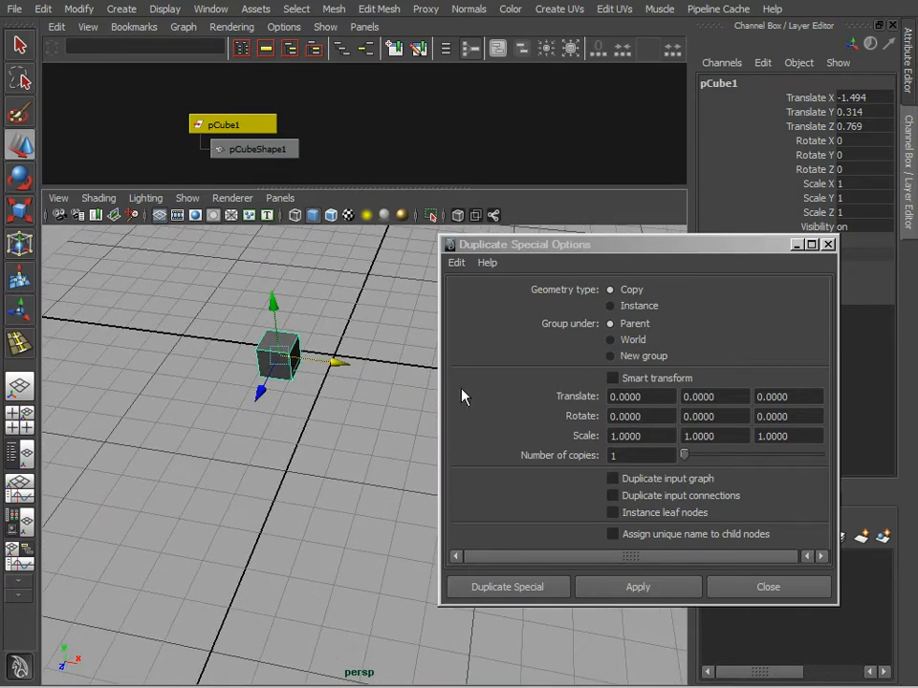
Step: Set the Duplicate Special offsets to 2 for Translate Y and 45 for Rotate Y
{"action": "left_click", "coordinate": [723, 398]}
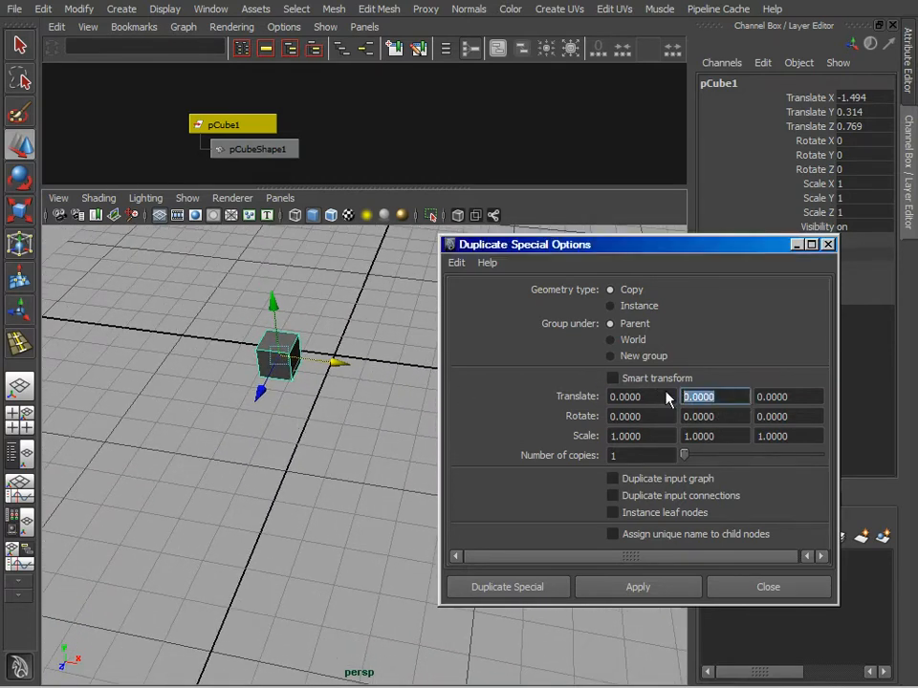
{"action": "type", "text": "2"}
{"action": "left_click", "coordinate": [651, 397]}
{"action": "left_click", "coordinate": [719, 393]}
{"action": "left_click", "coordinate": [799, 393]}
{"action": "left_click", "coordinate": [715, 417]}
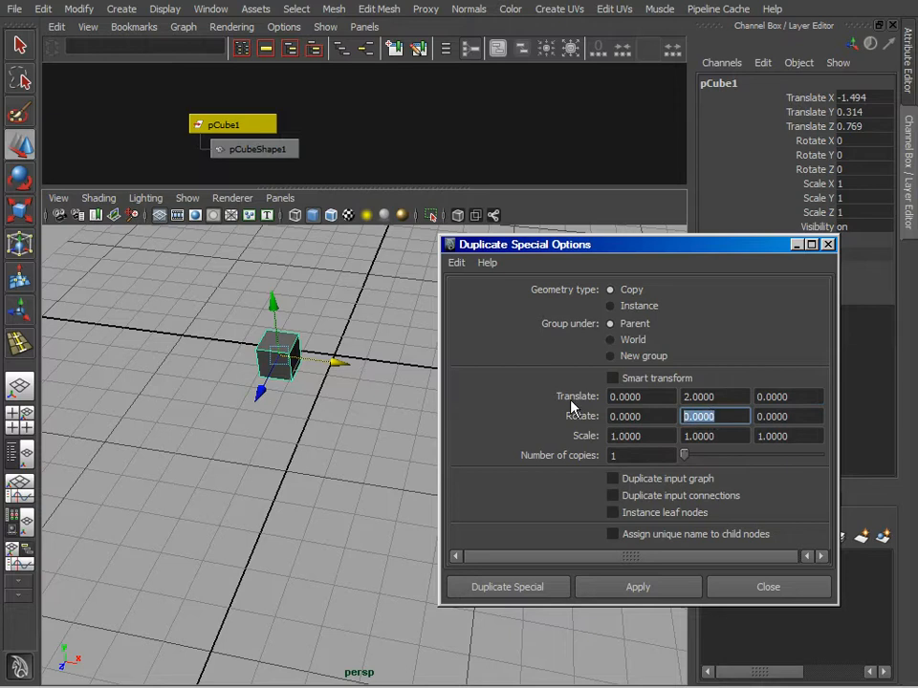
{"action": "type", "text": "45"}
{"action": "key", "text": "Tab"}
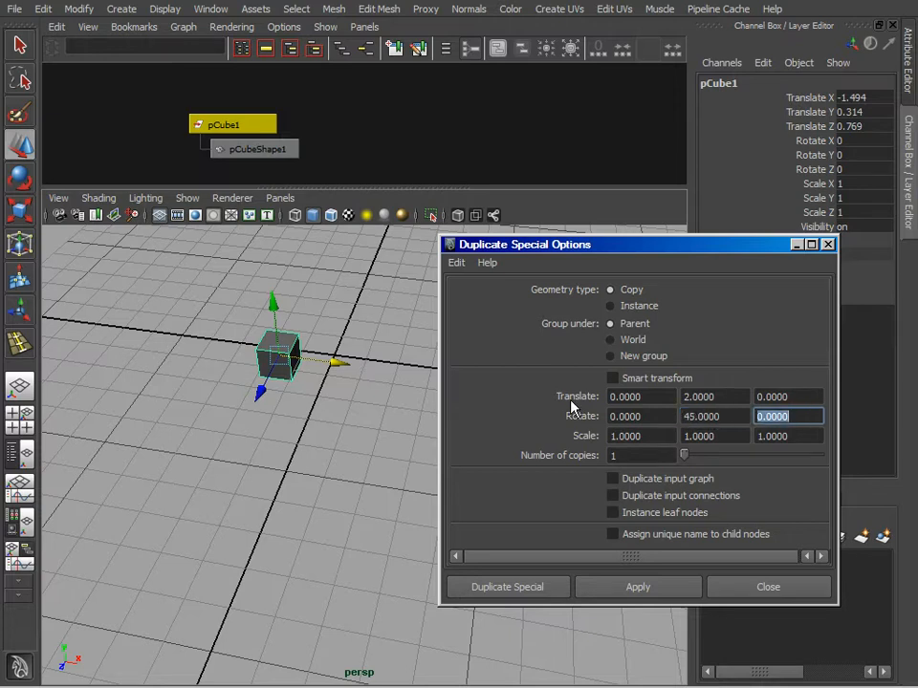
Step: Set the Duplicate Special number of copies to 6 and the scale to 0.8 on all three axes
{"action": "left_click", "coordinate": [649, 456]}
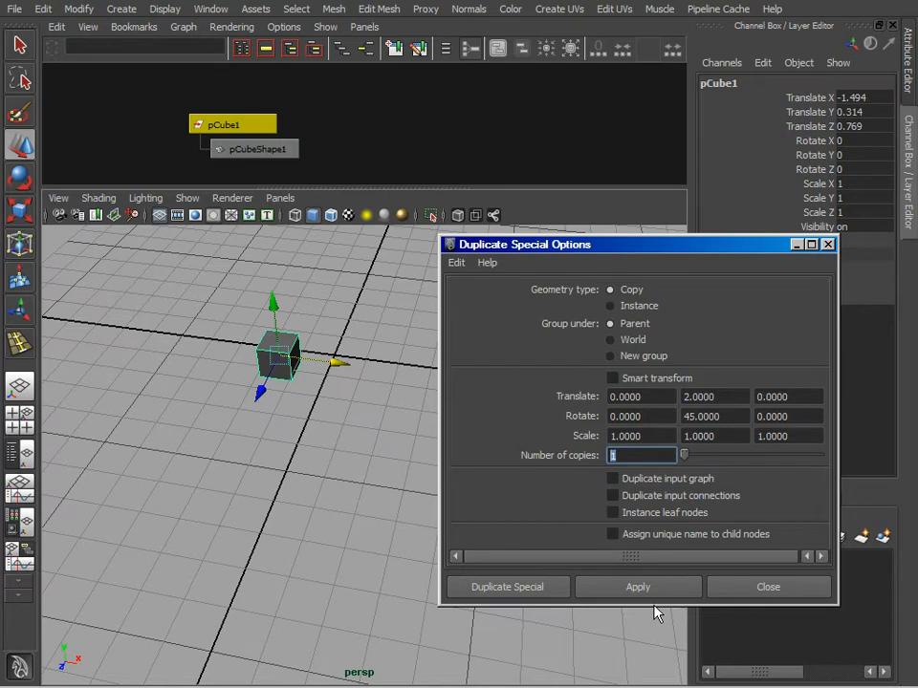
{"action": "type", "text": "6"}
{"action": "left_click", "coordinate": [666, 437]}
{"action": "type", "text": "0."}
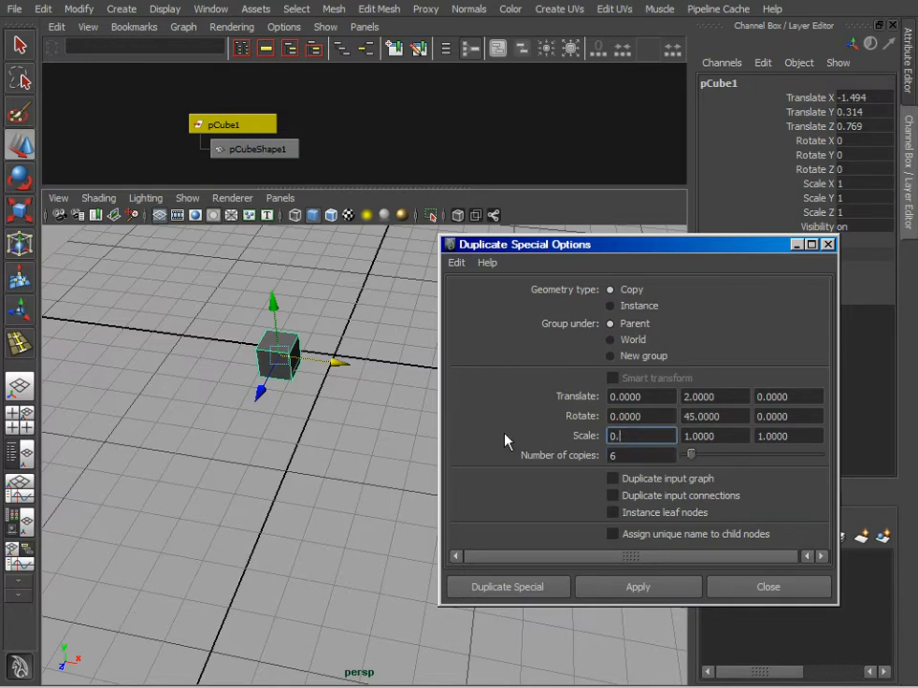
{"action": "type", "text": "7"}
{"action": "key", "text": "BackSpace"}
{"action": "type", "text": "8"}
{"action": "key", "text": "Tab"}
{"action": "type", "text": "0.8"}
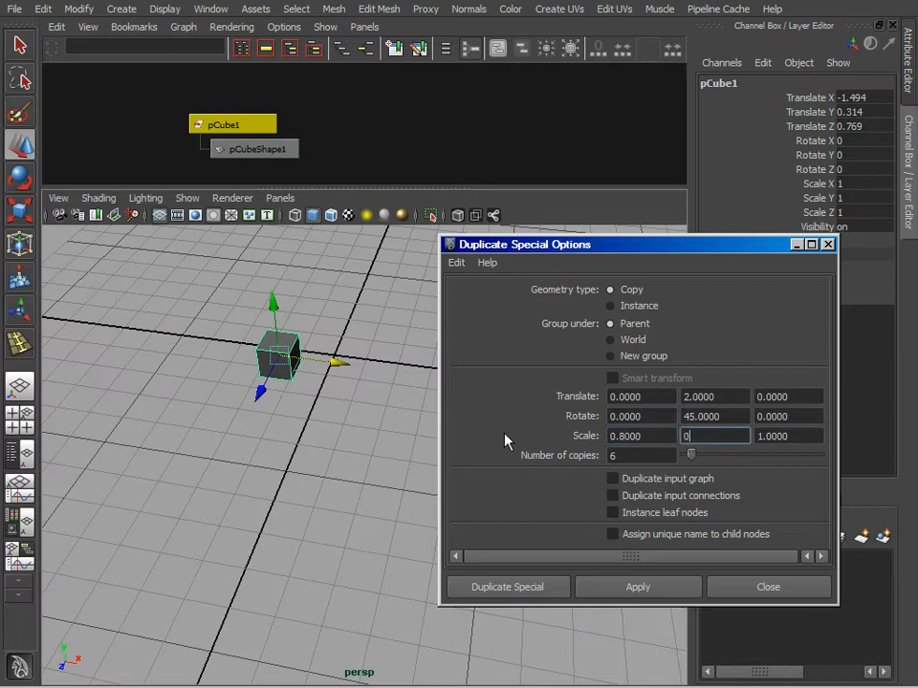
{"action": "key", "text": "Tab"}
{"action": "type", "text": "0.8"}
{"action": "key", "text": "Tab"}
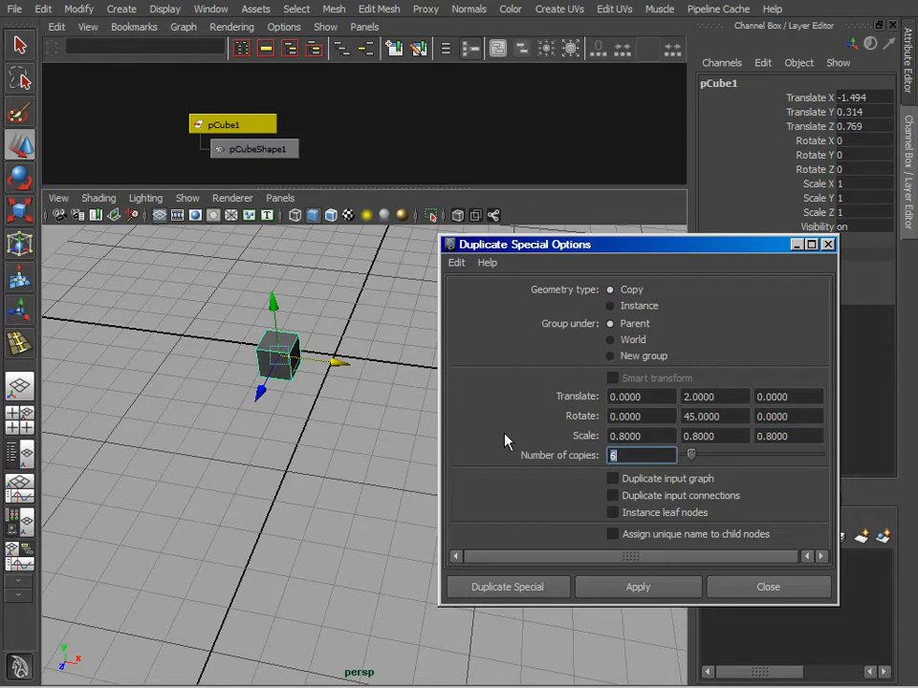
Step: Apply Duplicate Special to the cube and inspect the rising column of copies from several angles
{"action": "left_click", "coordinate": [646, 583]}
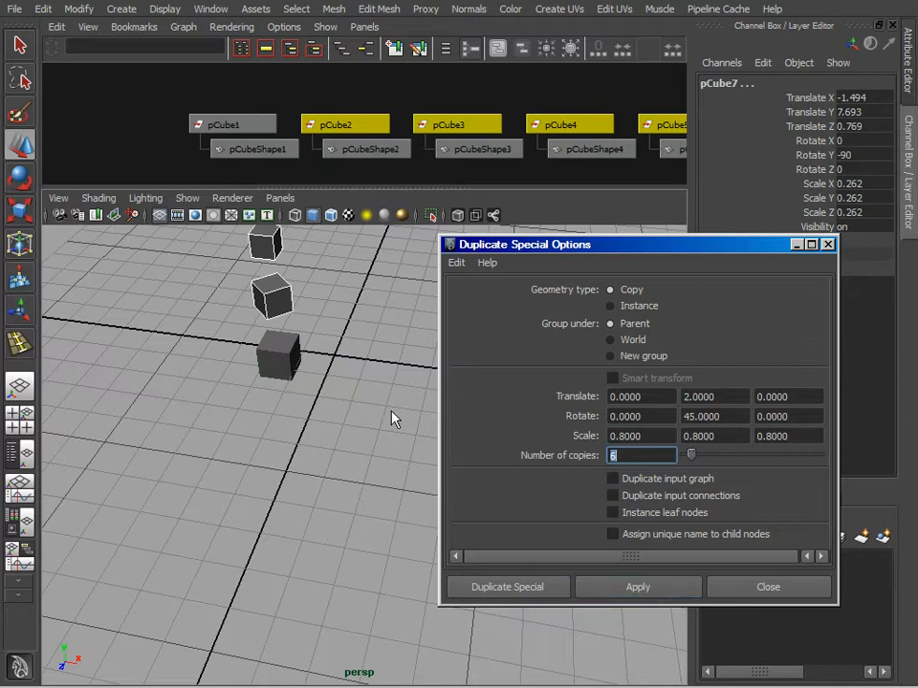
{"action": "middle_click_drag", "start_coordinate": [346, 298], "coordinate": [350, 466], "text": "alt"}
{"action": "left_click_drag", "start_coordinate": [349, 471], "coordinate": [375, 405], "text": "alt"}
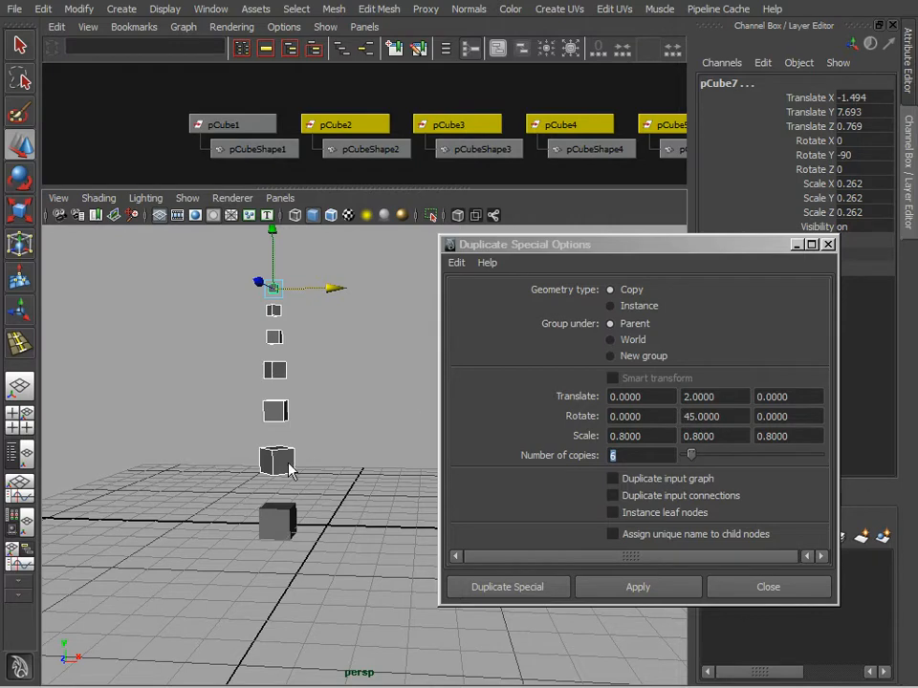
{"action": "left_click_drag", "start_coordinate": [369, 381], "coordinate": [355, 425], "text": "alt"}
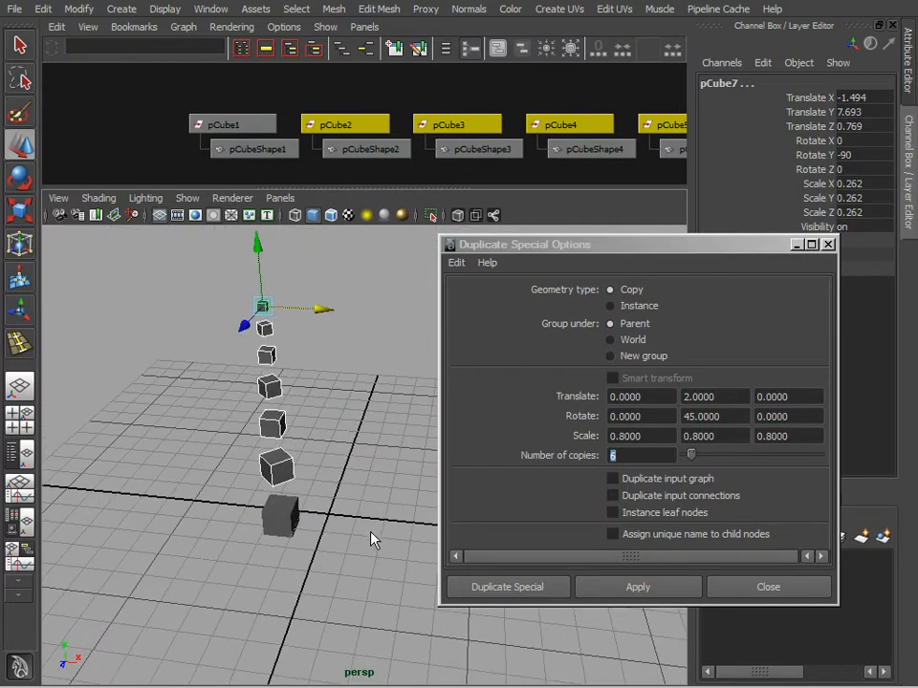
{"action": "left_click_drag", "start_coordinate": [336, 584], "coordinate": [353, 447], "text": "alt"}
Step: Delete the six copies above the original cube and select the original
{"action": "left_click", "coordinate": [320, 517]}
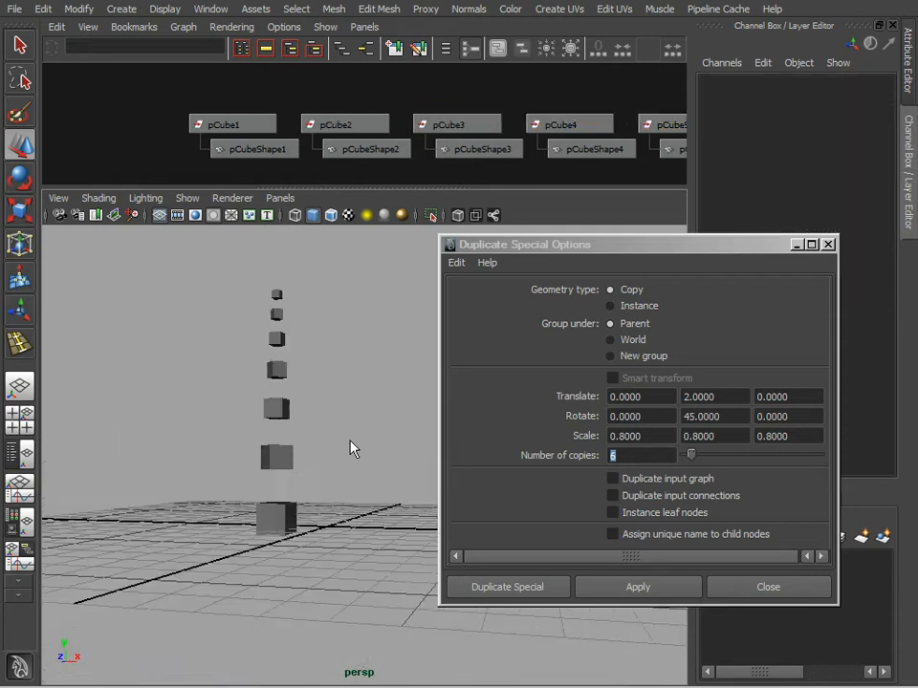
{"action": "left_click_drag", "start_coordinate": [245, 268], "coordinate": [354, 484]}
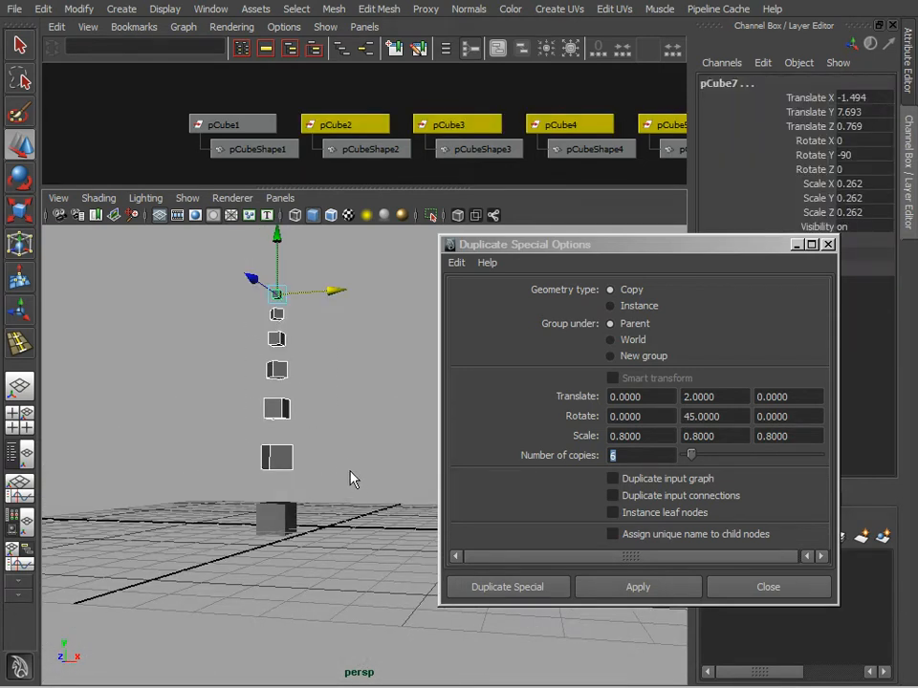
{"action": "key", "text": "Delete"}
{"action": "left_click", "coordinate": [287, 521]}
{"action": "left_click_drag", "start_coordinate": [306, 538], "coordinate": [314, 512], "text": "alt"}
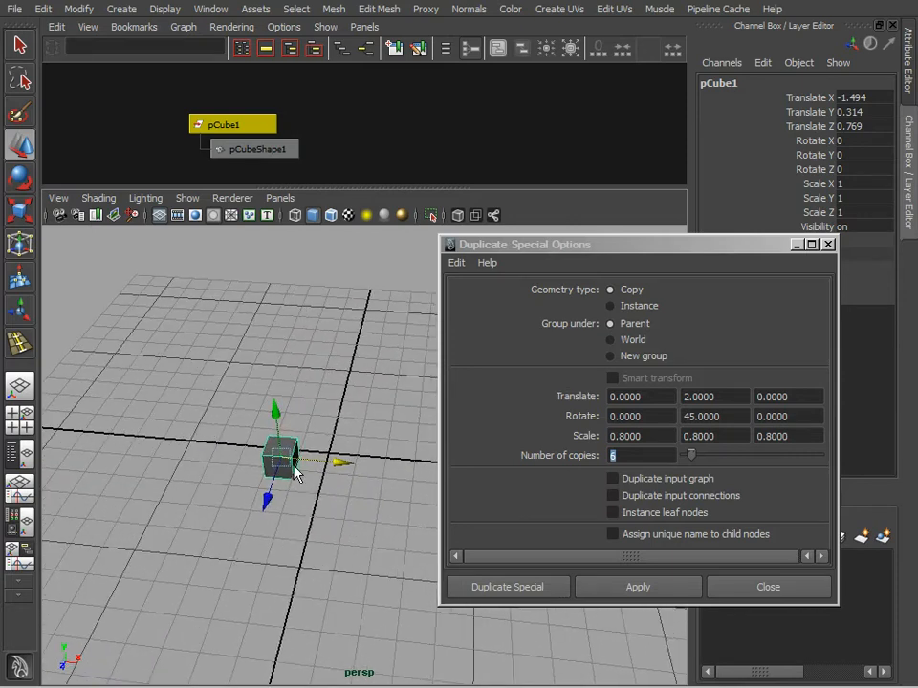
Step: Move the cube's pivot point along the X axis to a spot well outside the cube
{"action": "key", "text": "Insert"}
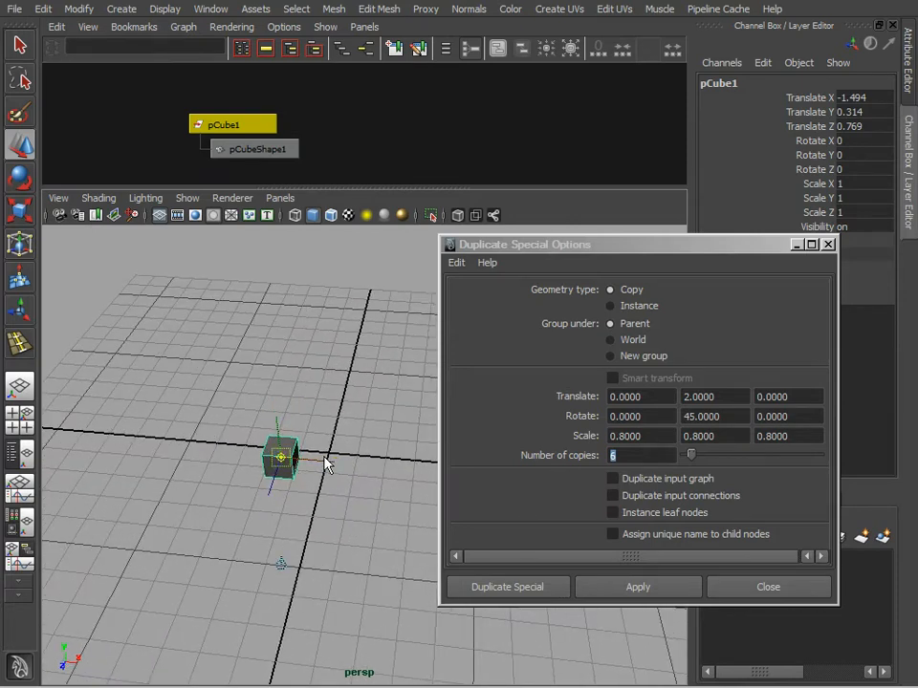
{"action": "left_click_drag", "start_coordinate": [317, 460], "coordinate": [380, 465]}
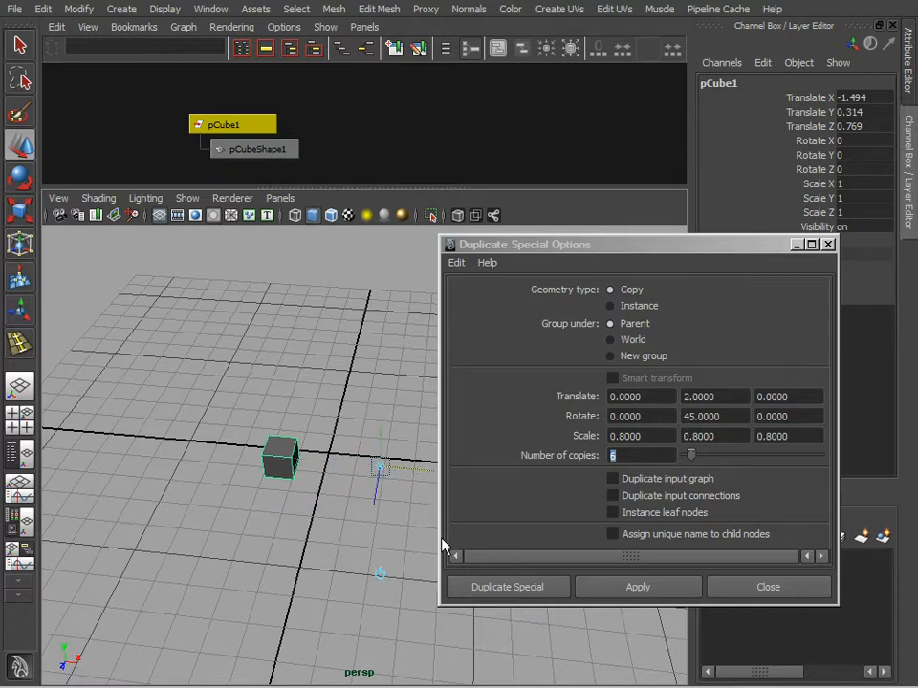
{"action": "key", "text": "Insert"}
Step: Try rotating the cube about the Y axis around its offset pivot, and undo the rotation
{"action": "middle_click_drag", "start_coordinate": [419, 508], "coordinate": [247, 452], "text": "alt"}
{"action": "key", "text": "e"}
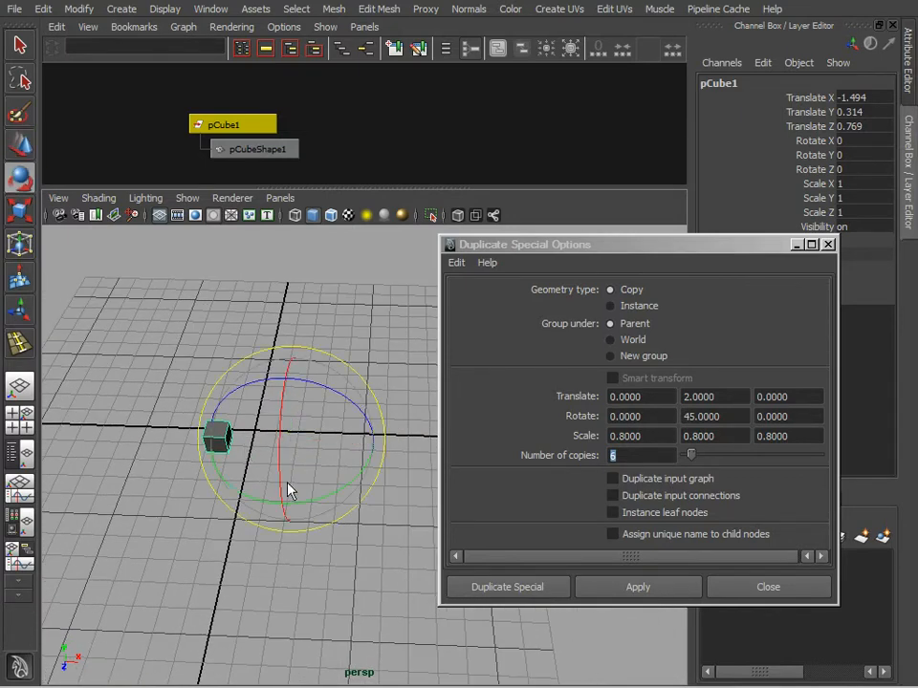
{"action": "left_click_drag", "start_coordinate": [255, 499], "coordinate": [336, 498]}
{"action": "key", "text": "ctrl+z"}
Step: Try moving the cube up to a Y position of about 3.7 and scaling it uniformly to about 0.72 from the offset pivot
{"action": "key", "text": "w"}
{"action": "left_click_drag", "start_coordinate": [289, 396], "coordinate": [287, 338]}
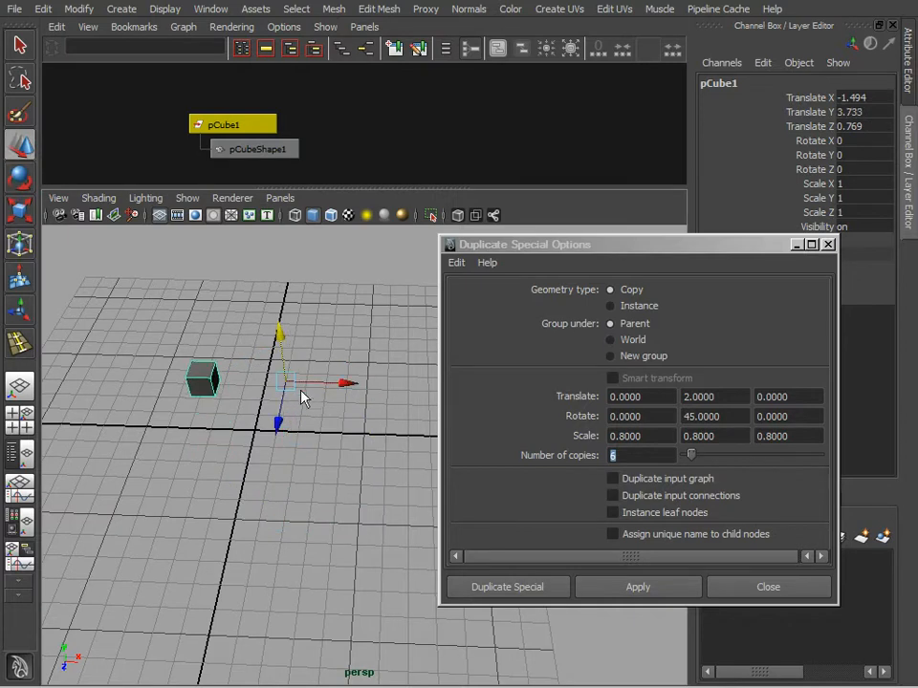
{"action": "left_click_drag", "start_coordinate": [285, 382], "coordinate": [260, 389]}
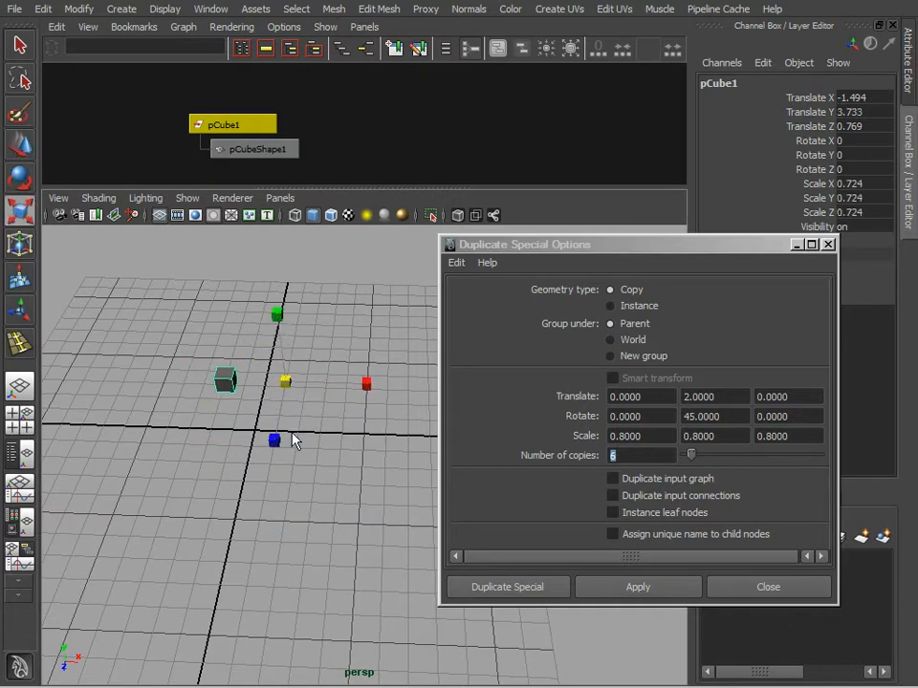
Step: Undo the uniform scale, the upward move and the pivot shift
{"action": "key", "text": "ctrl+z"}
{"action": "key", "text": "ctrl+z"}
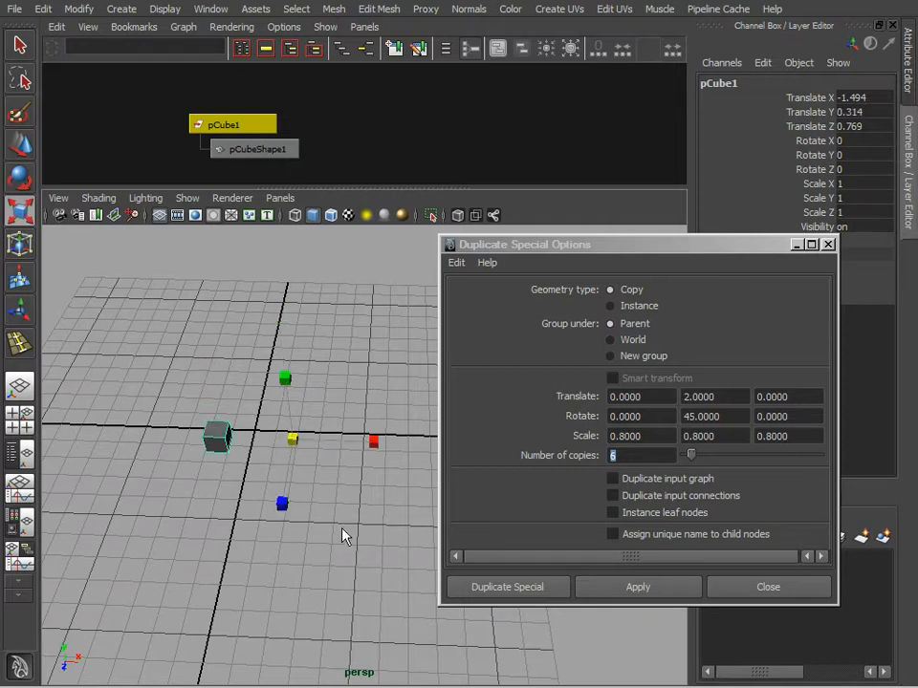
{"action": "key", "text": "ctrl+z"}
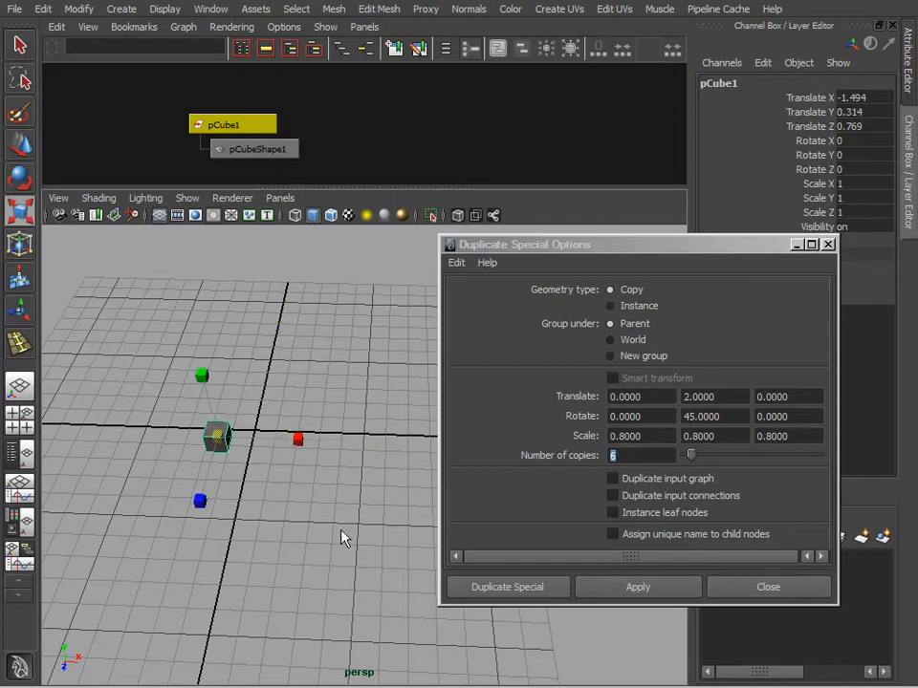
Step: Shift the cube's pivot along the X axis to a point outside the cube again and leave pivot editing
{"action": "left_click_drag", "start_coordinate": [341, 528], "coordinate": [345, 500], "text": "alt"}
{"action": "left_click", "coordinate": [339, 496]}
{"action": "left_click_drag", "start_coordinate": [243, 421], "coordinate": [191, 468]}
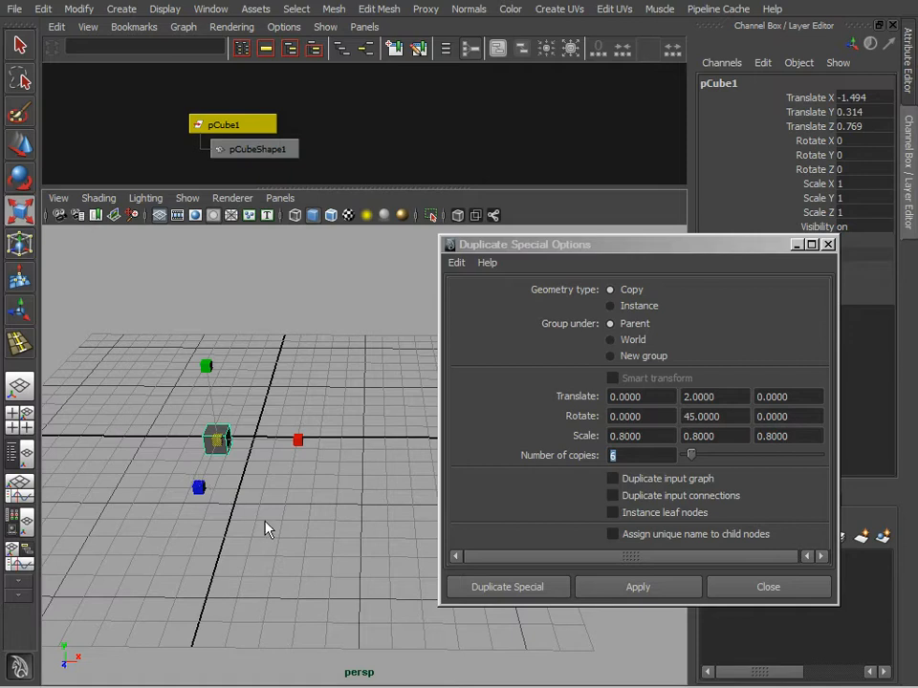
{"action": "key", "text": "w"}
{"action": "left_click_drag", "start_coordinate": [268, 439], "coordinate": [371, 435]}
{"action": "left_click_drag", "start_coordinate": [341, 548], "coordinate": [346, 557], "text": "alt"}
{"action": "key", "text": "Insert"}
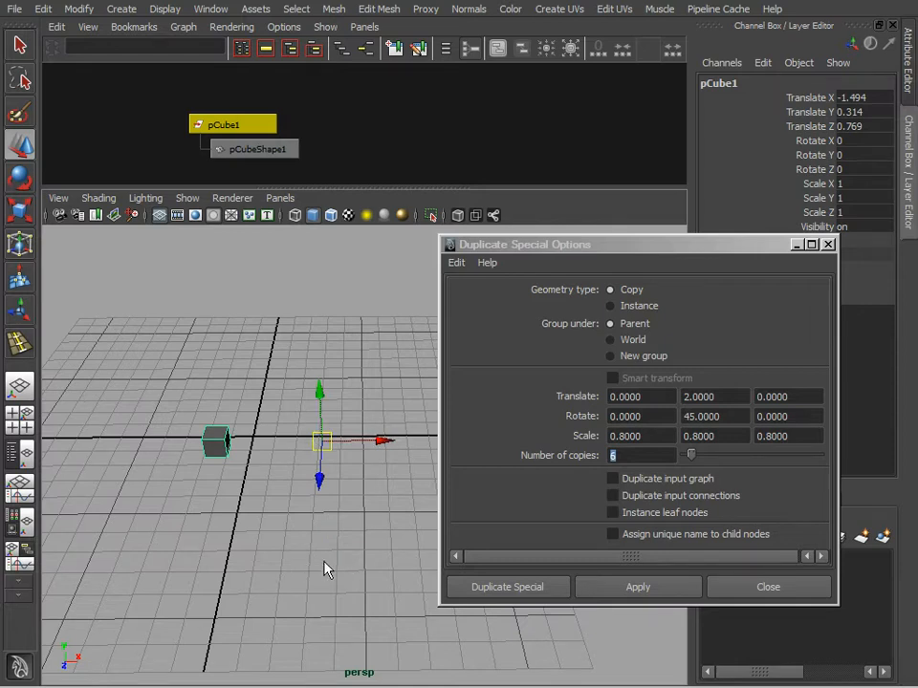
Step: Apply Duplicate Special with the same settings to make six copies spiralling around the offset pivot, and select those copies
{"action": "left_click", "coordinate": [557, 247]}
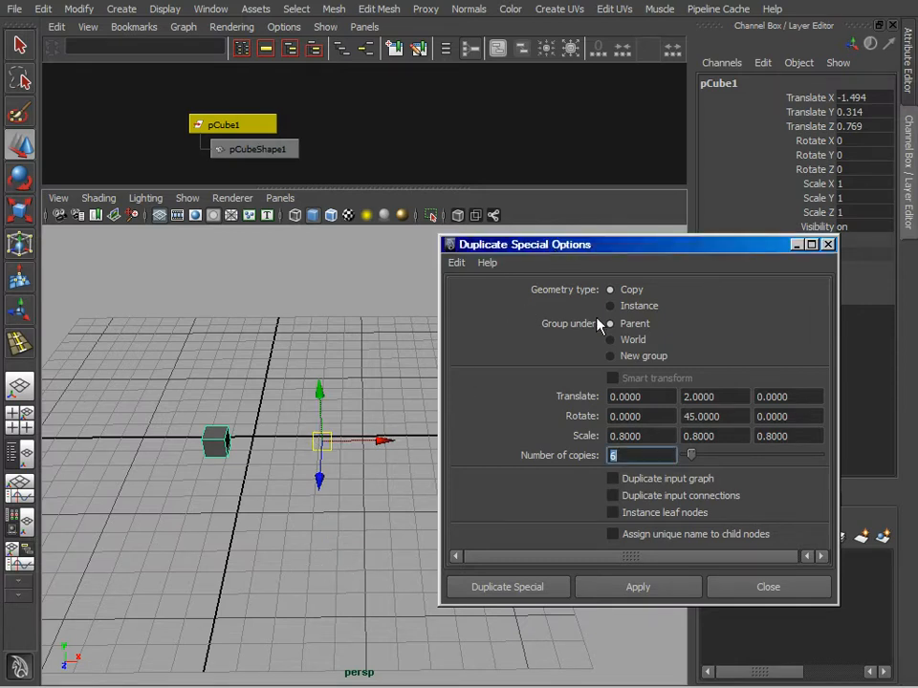
{"action": "left_click", "coordinate": [646, 592]}
{"action": "mouse_move", "coordinate": [329, 481]}
{"action": "left_mouse_down", "text": "alt"}
{"action": "mouse_move", "coordinate": [290, 422]}
{"action": "mouse_move", "coordinate": [330, 414]}
{"action": "mouse_move", "coordinate": [308, 515]}
{"action": "mouse_move", "coordinate": [155, 408]}
{"action": "mouse_move", "coordinate": [317, 410]}
{"action": "mouse_move", "coordinate": [323, 511]}
{"action": "mouse_move", "coordinate": [352, 484]}
{"action": "mouse_move", "coordinate": [344, 476]}
{"action": "left_mouse_up", "text": "alt"}
{"action": "left_click", "coordinate": [323, 511]}
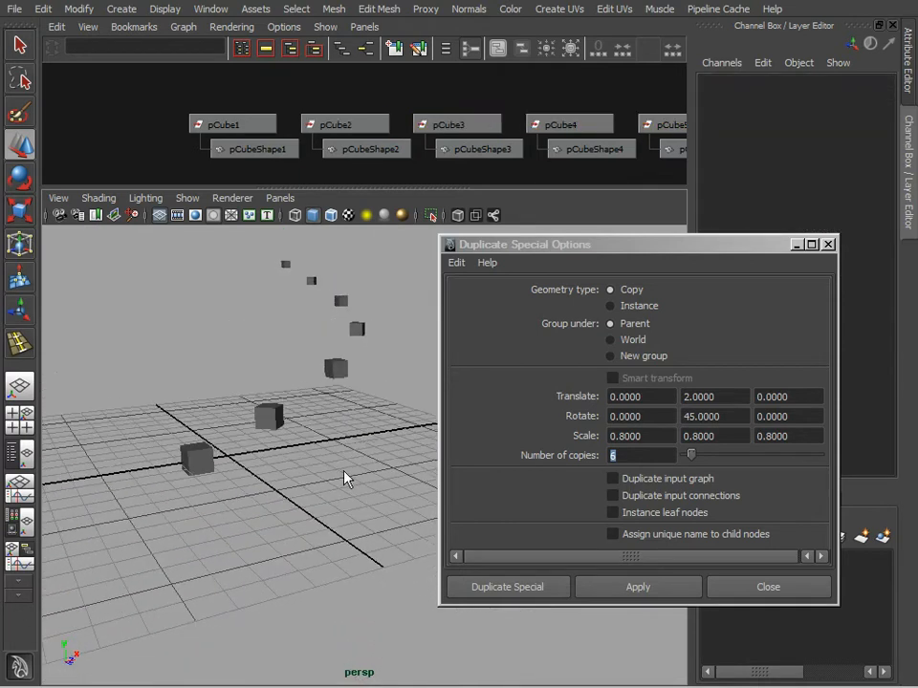
{"action": "left_click_drag", "start_coordinate": [256, 237], "coordinate": [373, 438]}
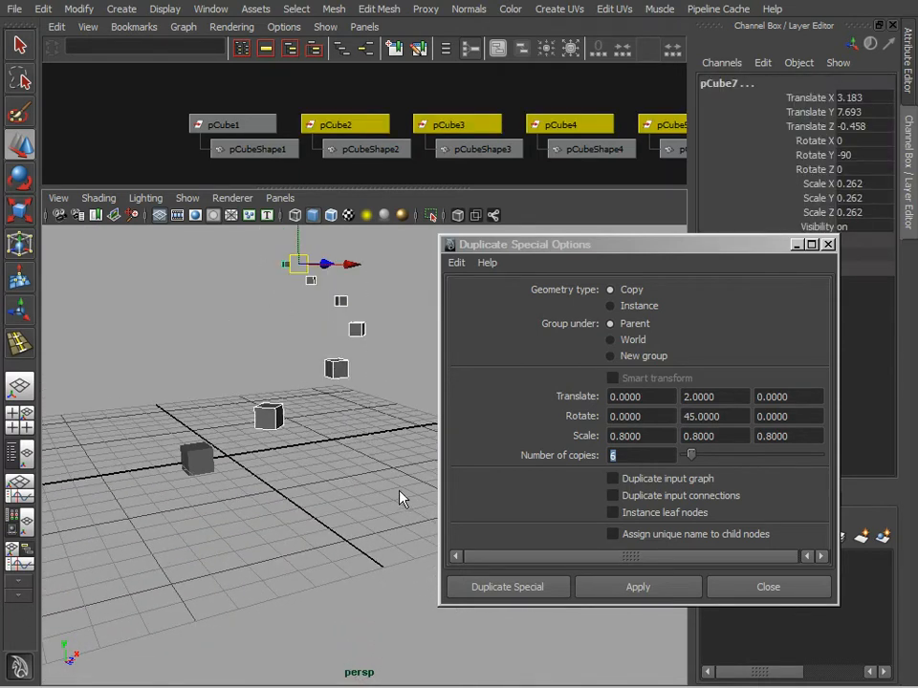
Step: Delete the six spiralling copies and select the original cube again
{"action": "key", "text": "Delete"}
{"action": "left_click", "coordinate": [198, 457]}
{"action": "left_click_drag", "start_coordinate": [181, 518], "coordinate": [283, 445], "text": "alt"}
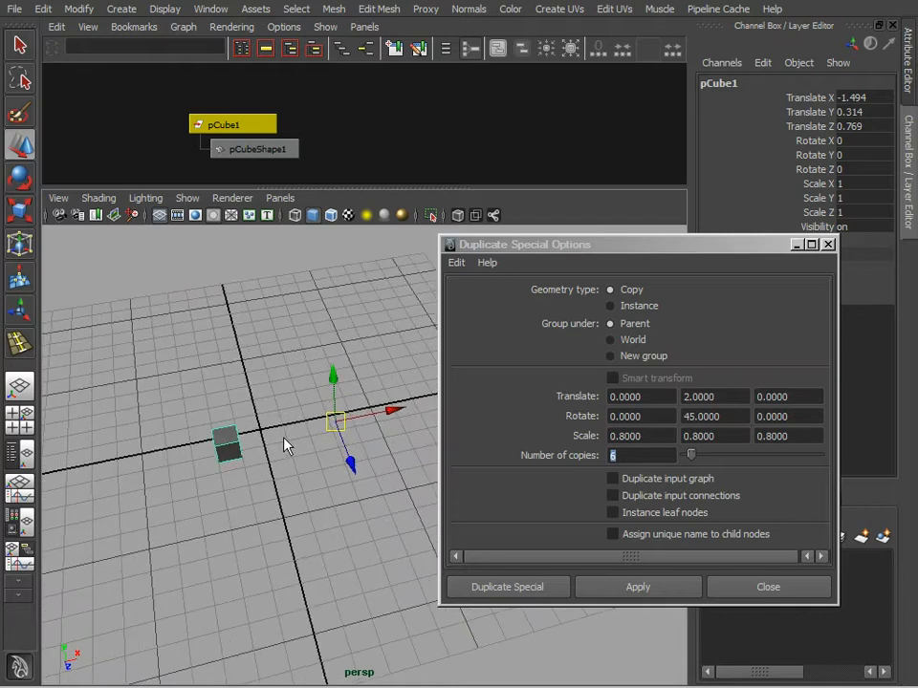
{"action": "left_click", "coordinate": [43, 9]}
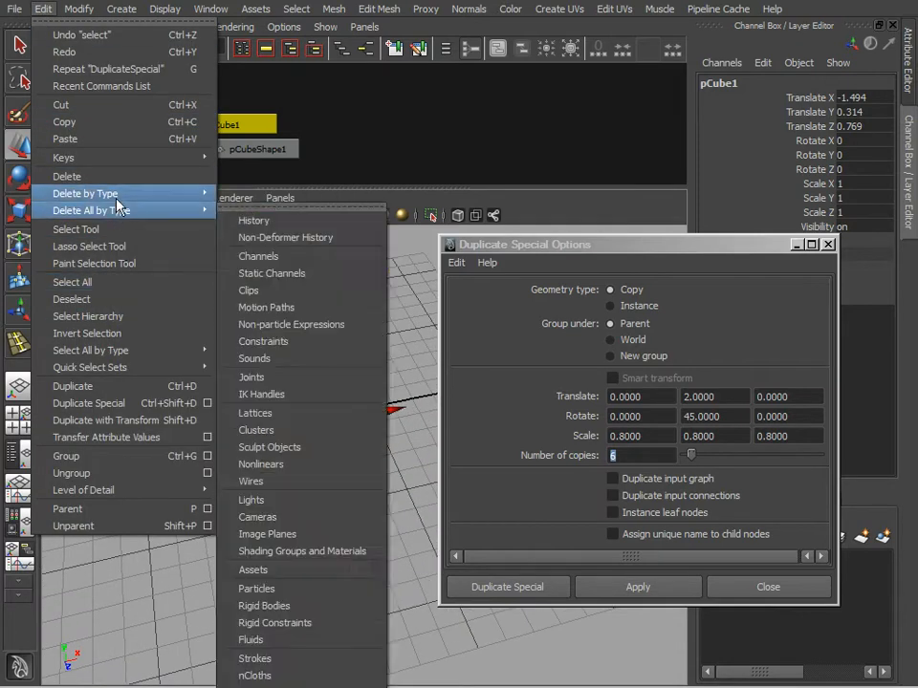
{"action": "mouse_move", "coordinate": [80, 11]}
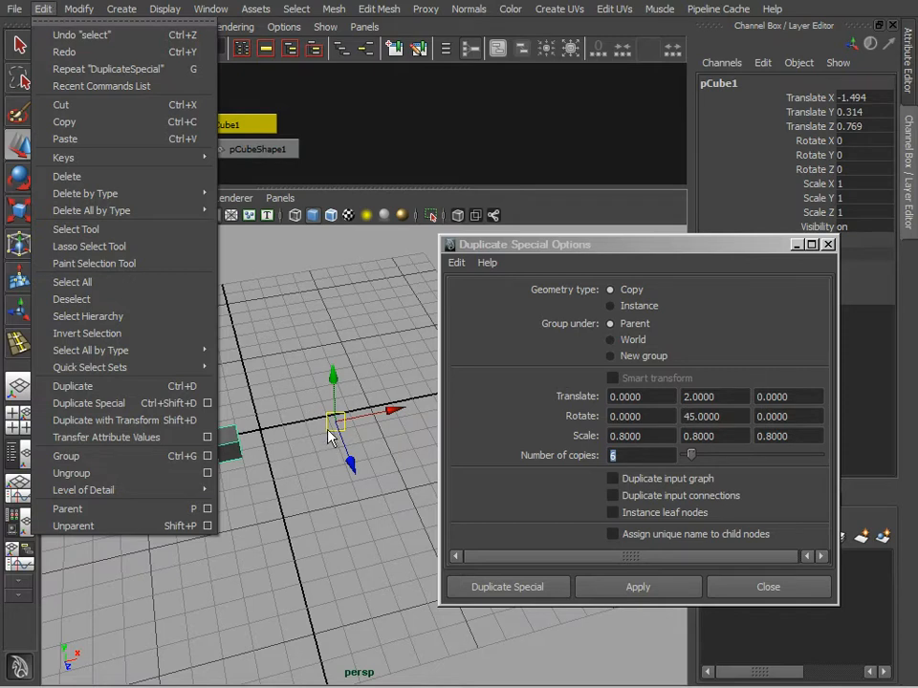
{"action": "left_click", "coordinate": [297, 354]}
{"action": "left_click", "coordinate": [239, 438]}
{"action": "left_click_drag", "start_coordinate": [270, 469], "coordinate": [353, 468], "text": "alt"}
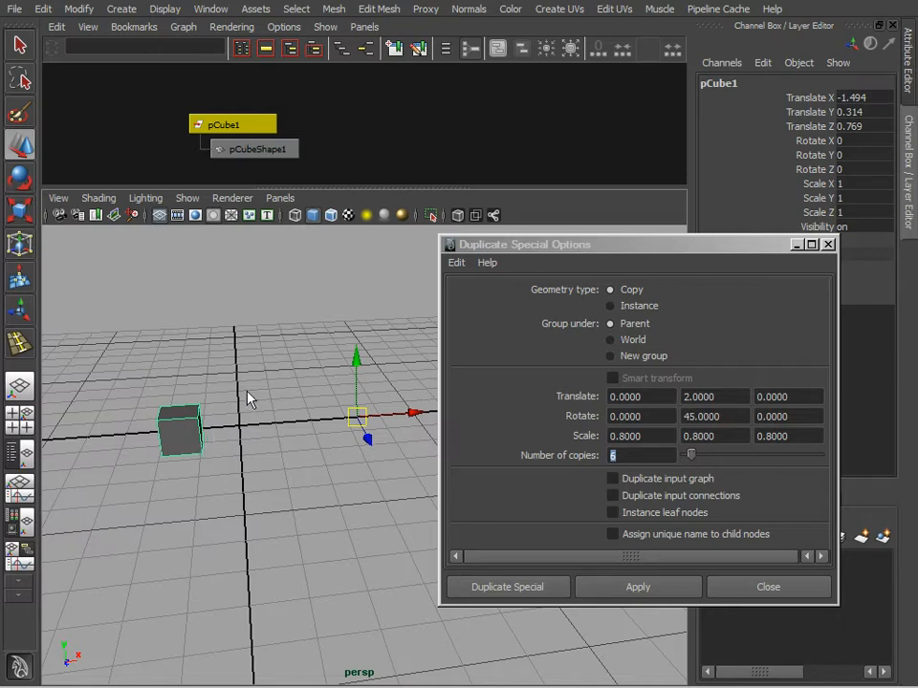
Step: Reset the Duplicate Special settings to their defaults and set the geometry type to Instance
{"action": "left_click", "coordinate": [728, 400]}
{"action": "left_click", "coordinate": [457, 263]}
{"action": "left_click", "coordinate": [484, 302]}
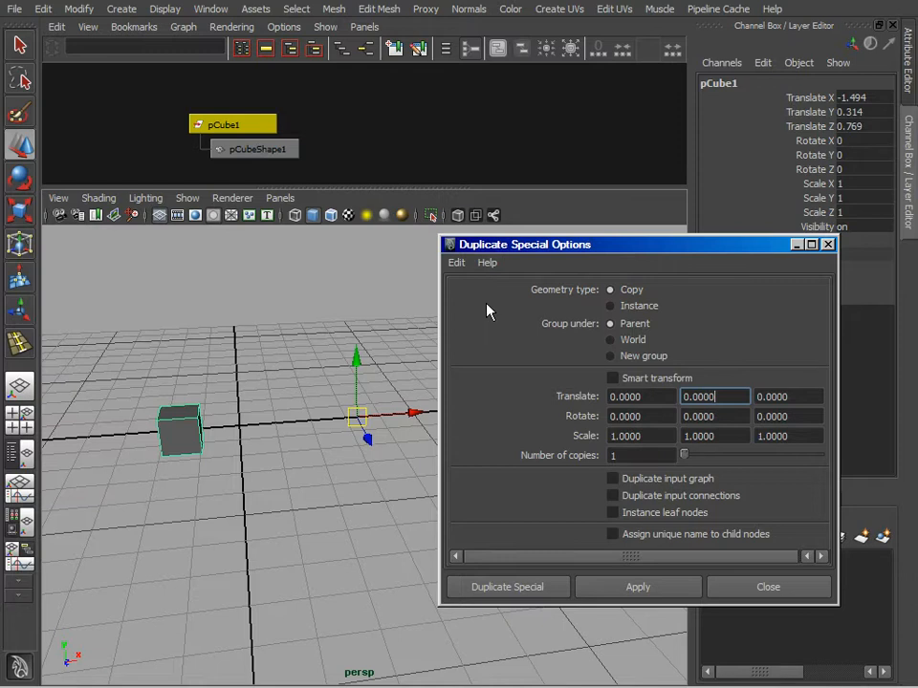
{"action": "left_click", "coordinate": [623, 308]}
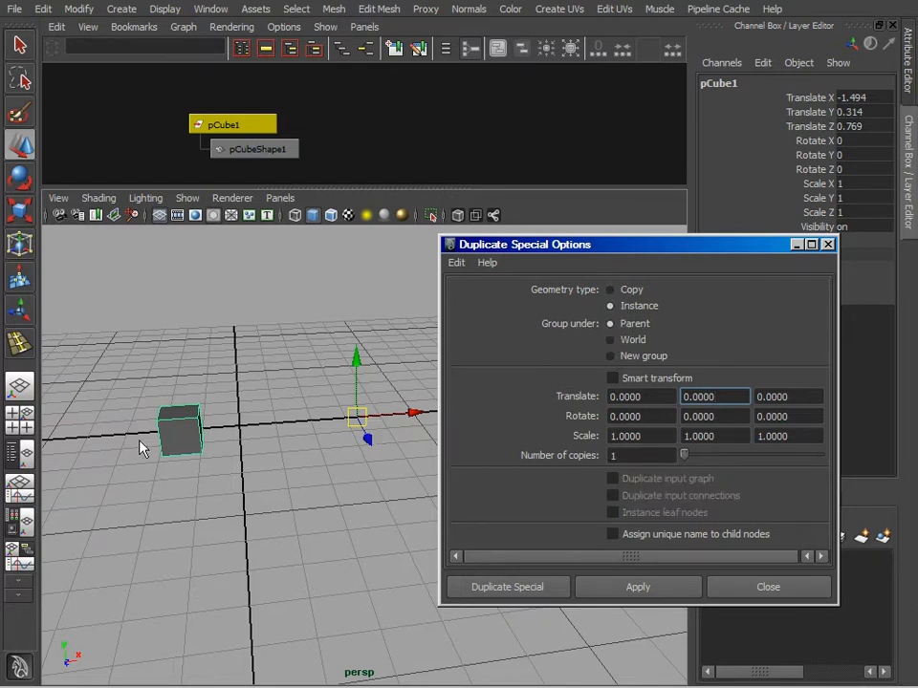
Step: Center the cube's pivot and delete the cube from the scene
{"action": "left_click", "coordinate": [233, 398]}
{"action": "left_click", "coordinate": [182, 426]}
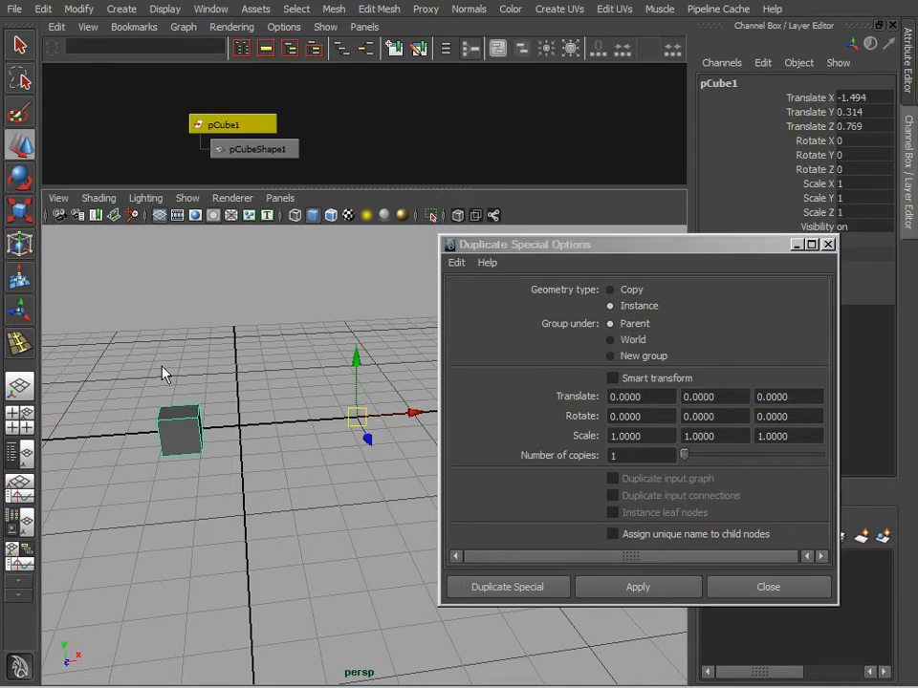
{"action": "left_click", "coordinate": [40, 10]}
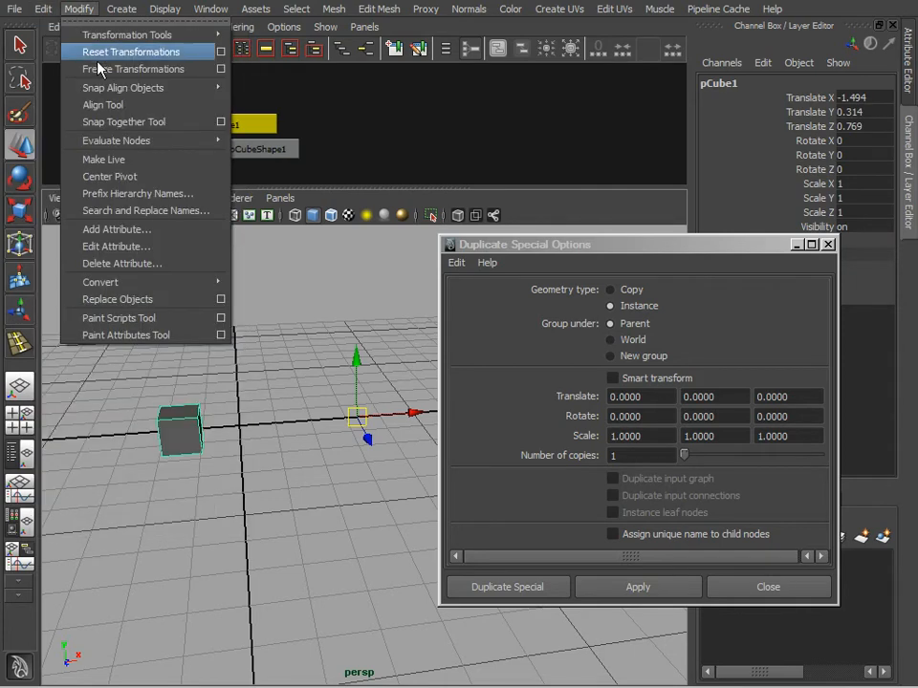
{"action": "left_click", "coordinate": [107, 176]}
{"action": "left_click_drag", "start_coordinate": [299, 524], "coordinate": [412, 455], "text": "alt"}
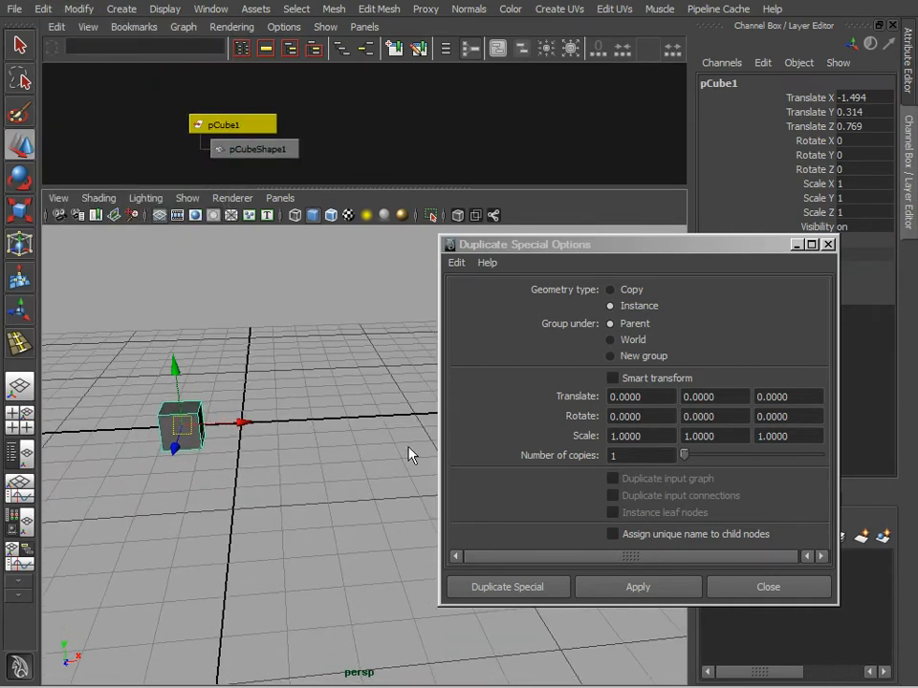
{"action": "left_click_drag", "start_coordinate": [272, 478], "coordinate": [355, 445], "text": "alt"}
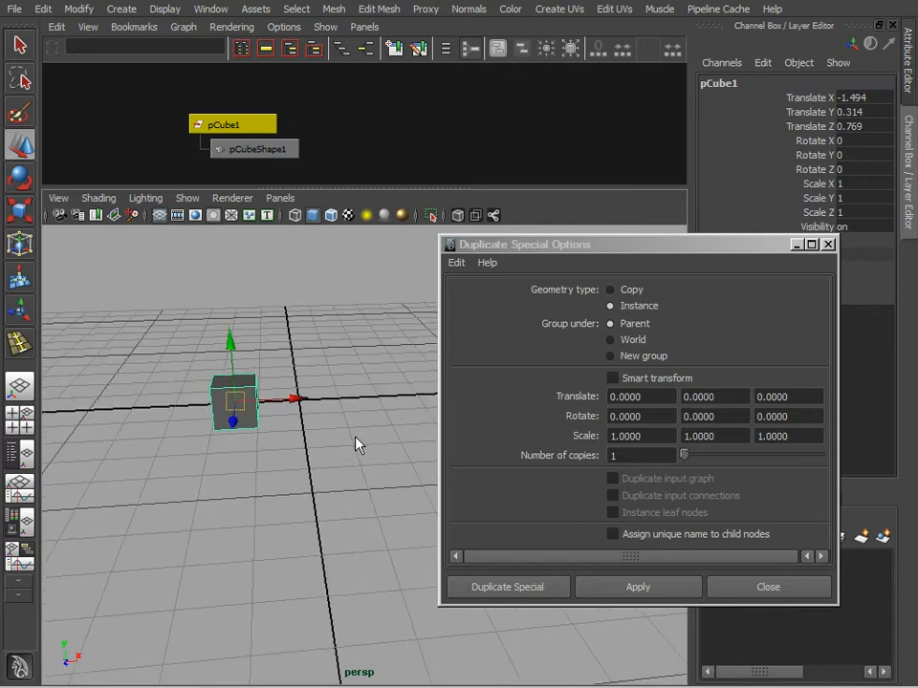
{"action": "key", "text": "Delete"}
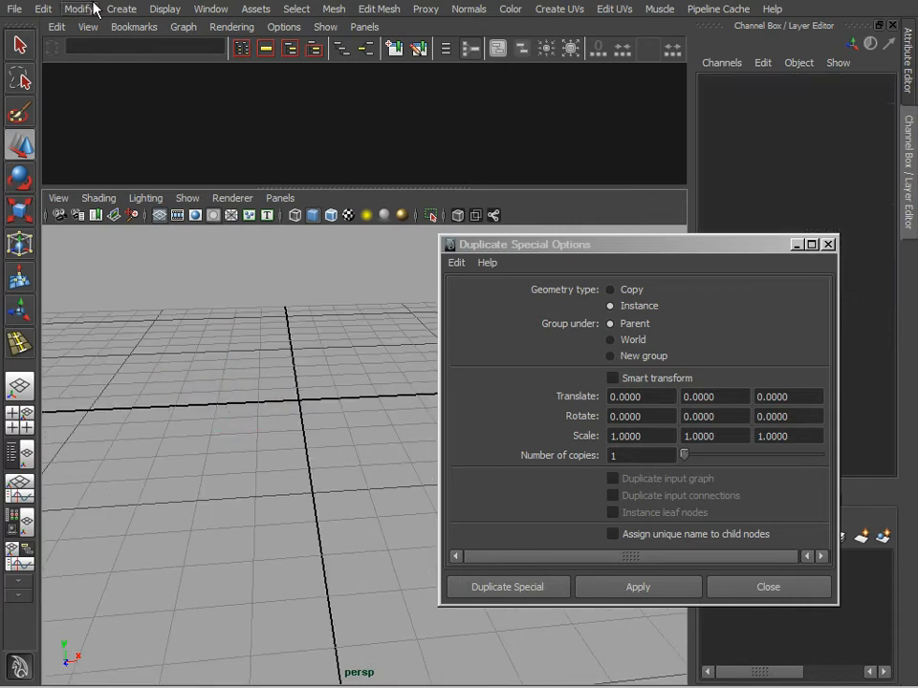
Step: Create a polygon cylinder with 6 axis divisions, keeping the other cylinder options at their defaults
{"action": "left_click", "coordinate": [122, 9]}
{"action": "mouse_move", "coordinate": [163, 52]}
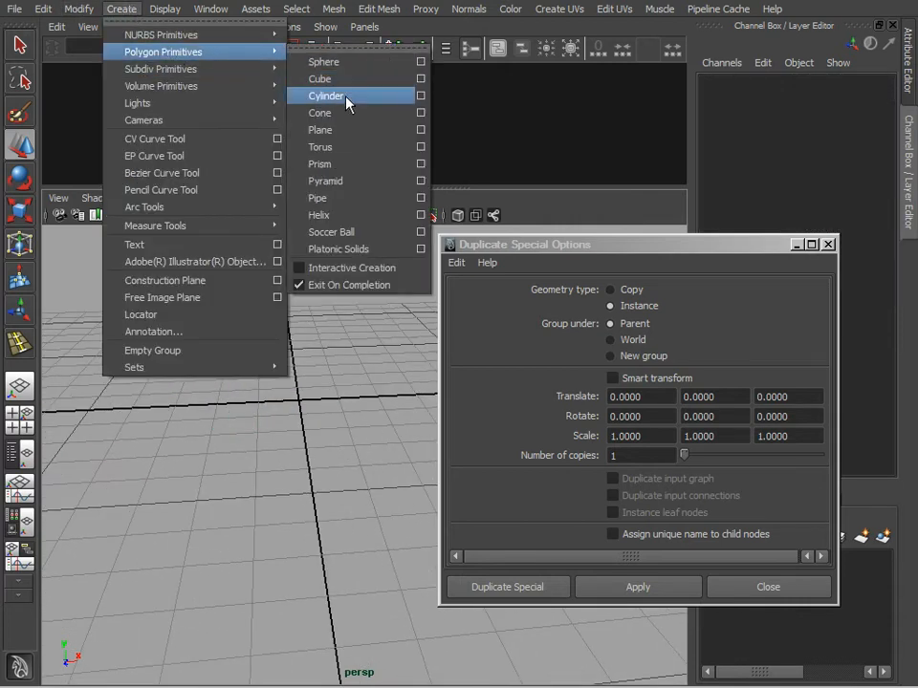
{"action": "left_click", "coordinate": [421, 97]}
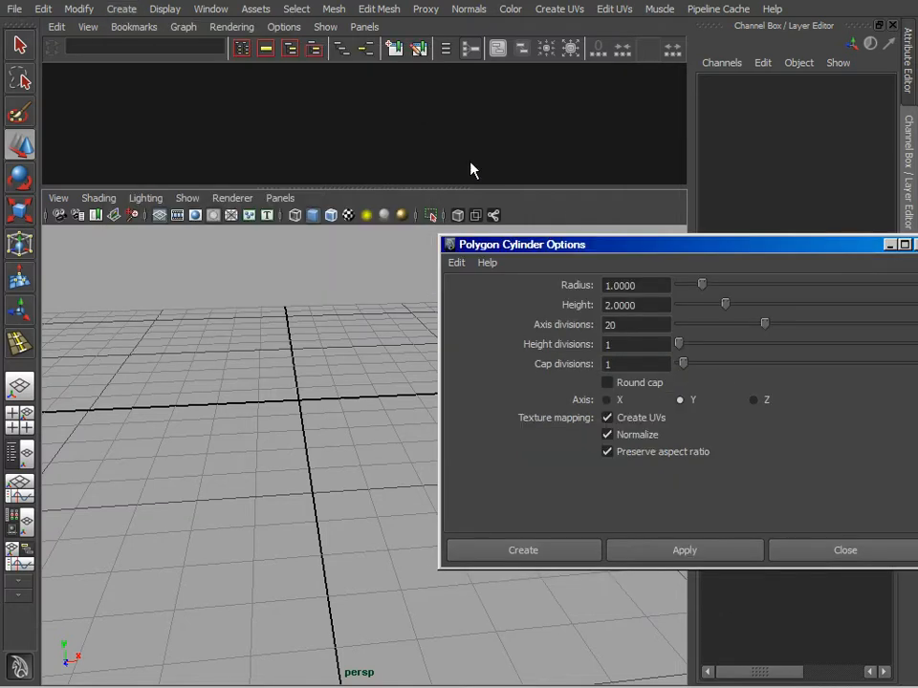
{"action": "left_click_drag", "start_coordinate": [592, 253], "coordinate": [369, 215]}
{"action": "left_click", "coordinate": [392, 287]}
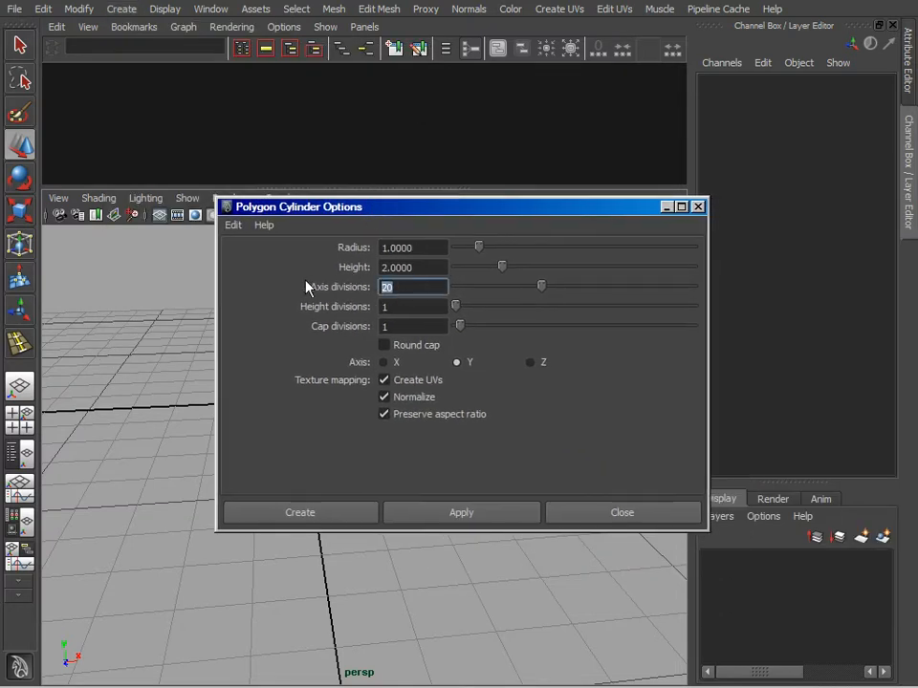
{"action": "type", "text": "6"}
{"action": "left_click", "coordinate": [469, 516]}
{"action": "left_click", "coordinate": [572, 513]}
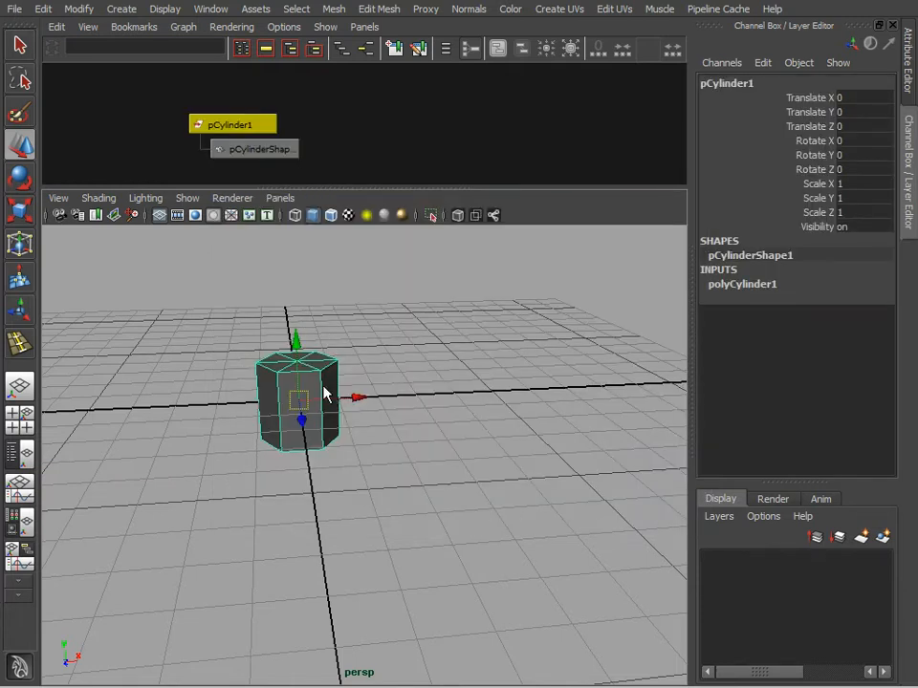
Step: Flatten the hexagonal cylinder by scaling it in Y to about 0.24
{"action": "key", "text": "r"}
{"action": "left_click_drag", "start_coordinate": [297, 319], "coordinate": [300, 385]}
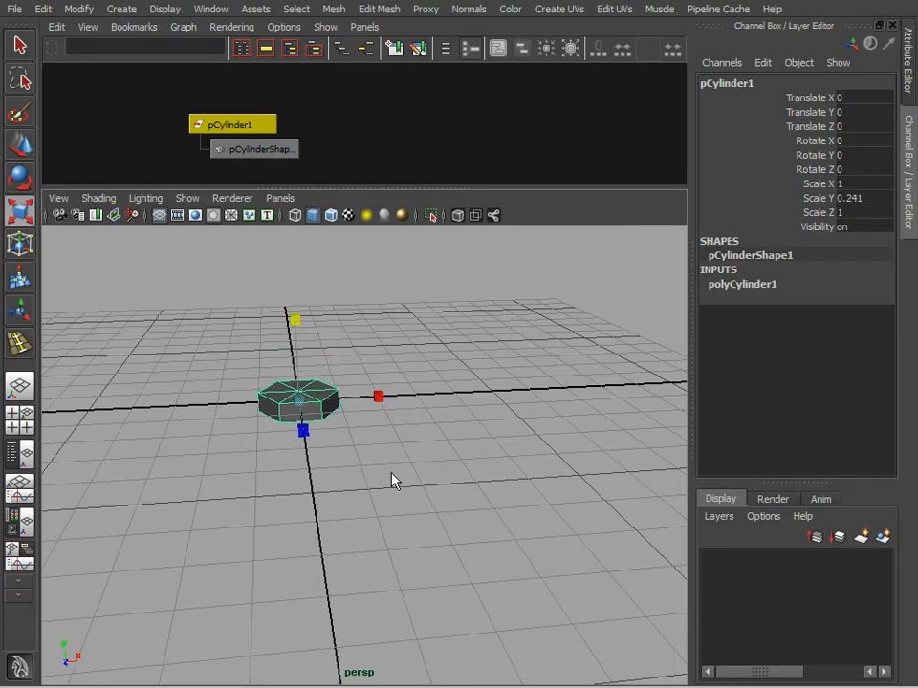
{"action": "left_click_drag", "start_coordinate": [391, 474], "coordinate": [402, 515], "text": "alt"}
Step: Move the flat cylinder along the X axis to about -9.06 and deselect it
{"action": "key", "text": "w"}
{"action": "left_click_drag", "start_coordinate": [362, 412], "coordinate": [256, 414]}
{"action": "middle_click_drag", "start_coordinate": [256, 414], "coordinate": [357, 432], "text": "alt"}
{"action": "left_click_drag", "start_coordinate": [356, 432], "coordinate": [153, 427]}
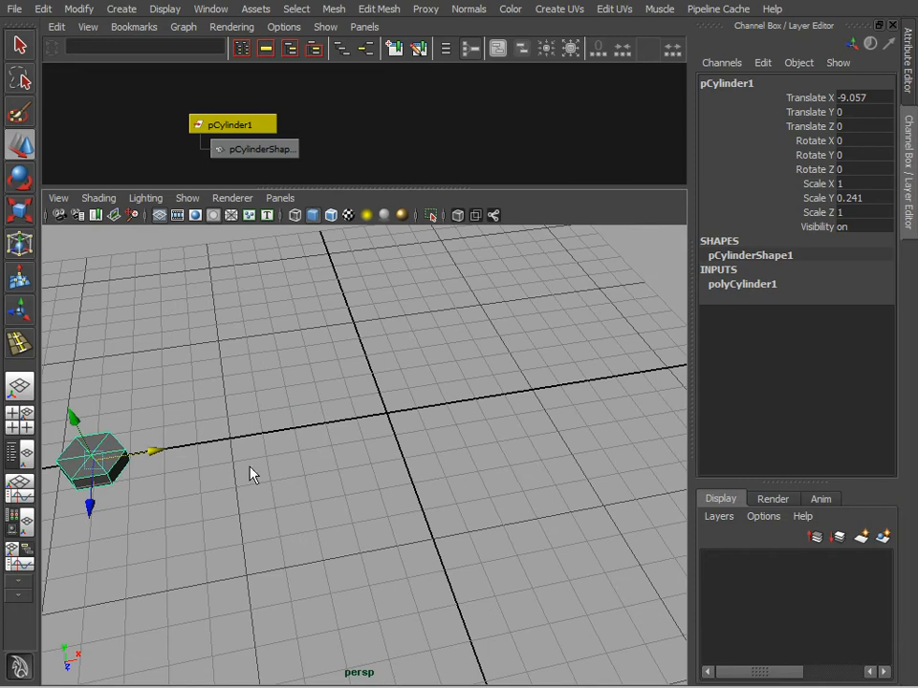
{"action": "middle_click_drag", "start_coordinate": [253, 475], "coordinate": [430, 457], "text": "alt"}
{"action": "left_click", "coordinate": [392, 489]}
{"action": "left_click_drag", "start_coordinate": [391, 489], "coordinate": [378, 471], "text": "alt"}
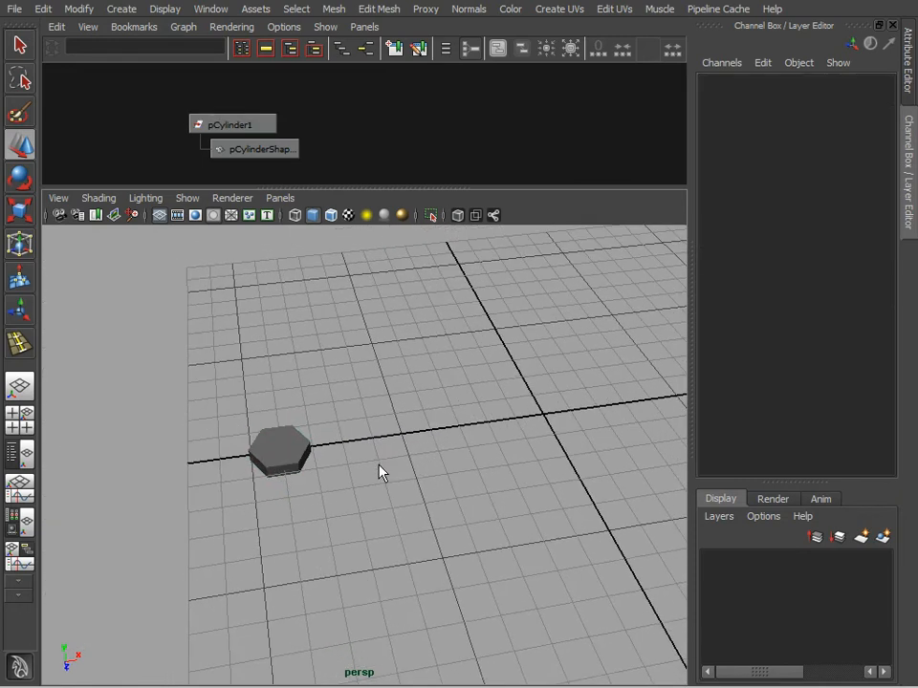
Step: Use Duplicate Special to make 5 instances of the cylinder, each translated 2 units in X, and close the options
{"action": "left_click", "coordinate": [251, 469]}
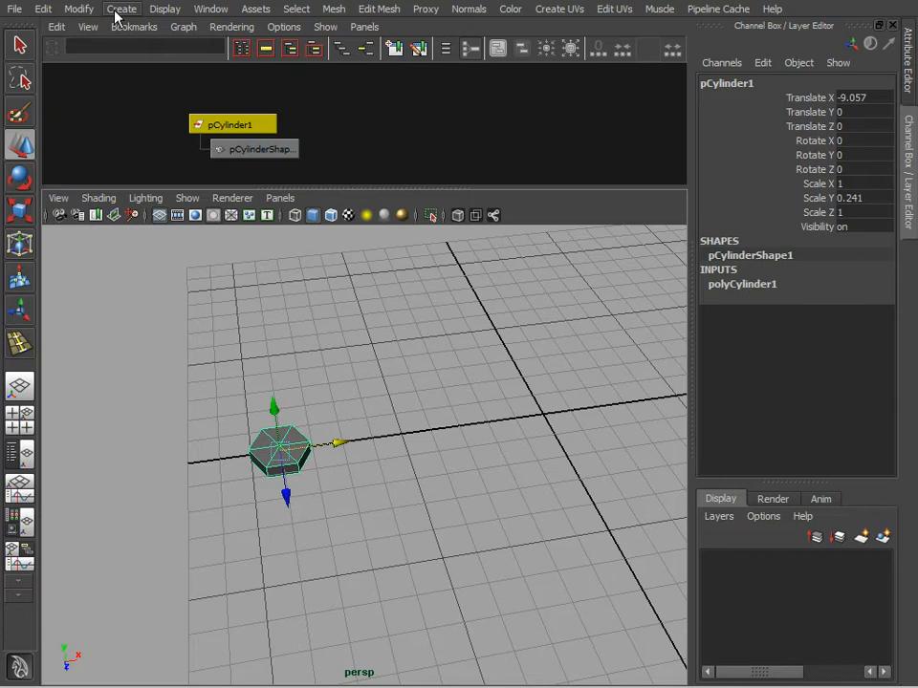
{"action": "left_click", "coordinate": [44, 9]}
{"action": "left_click", "coordinate": [206, 402]}
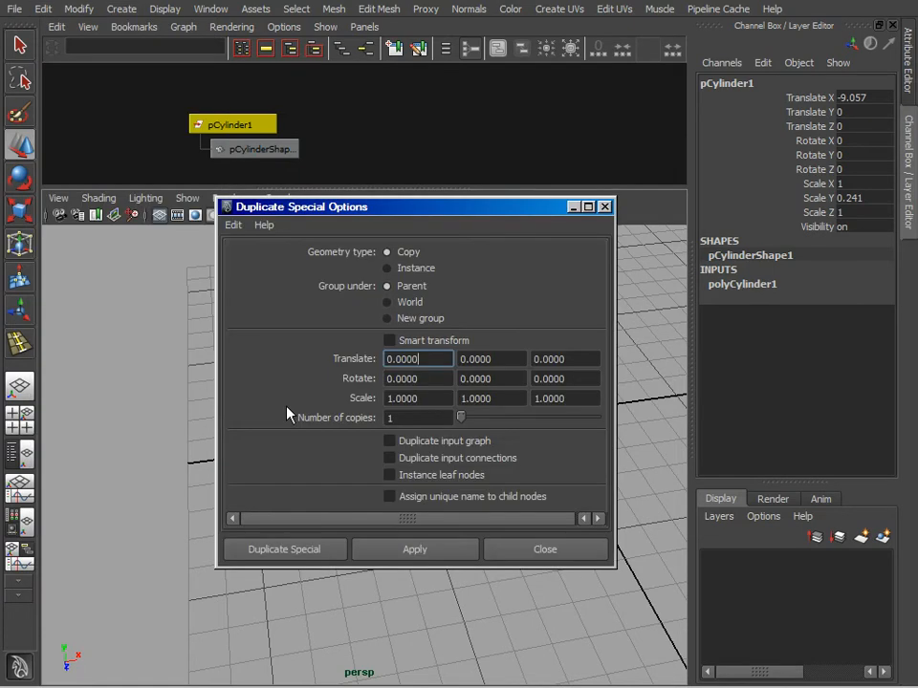
{"action": "left_click_drag", "start_coordinate": [501, 216], "coordinate": [695, 194]}
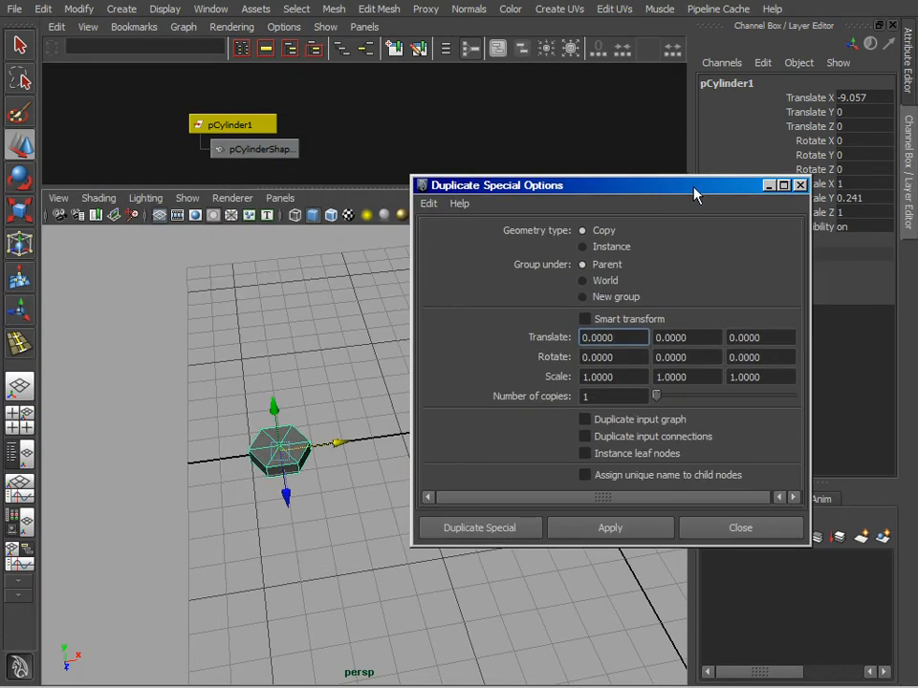
{"action": "double_click", "coordinate": [622, 339]}
{"action": "type", "text": "2"}
{"action": "double_click", "coordinate": [612, 397]}
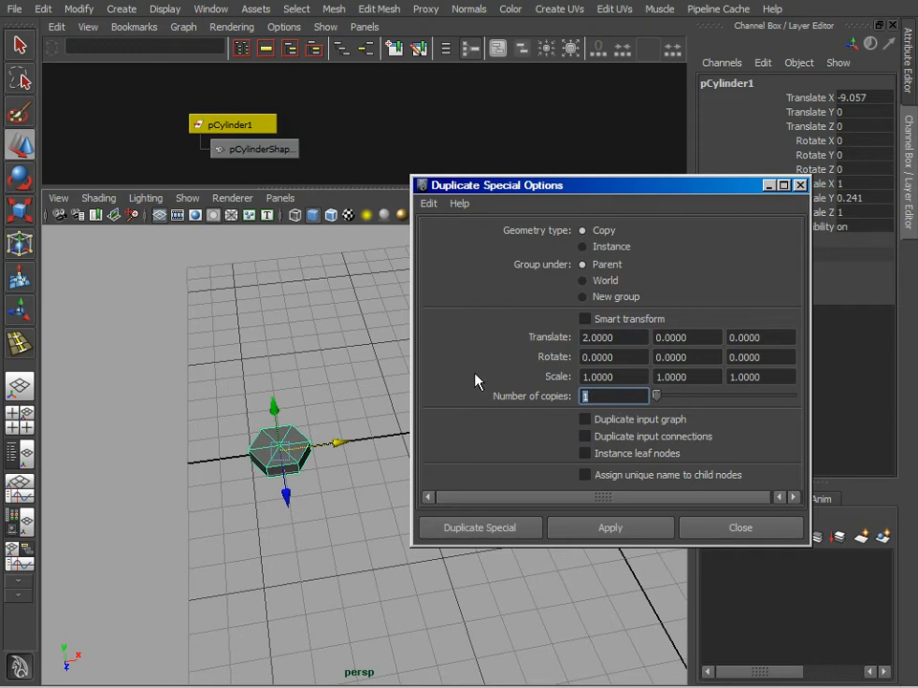
{"action": "type", "text": "5"}
{"action": "left_click", "coordinate": [588, 243]}
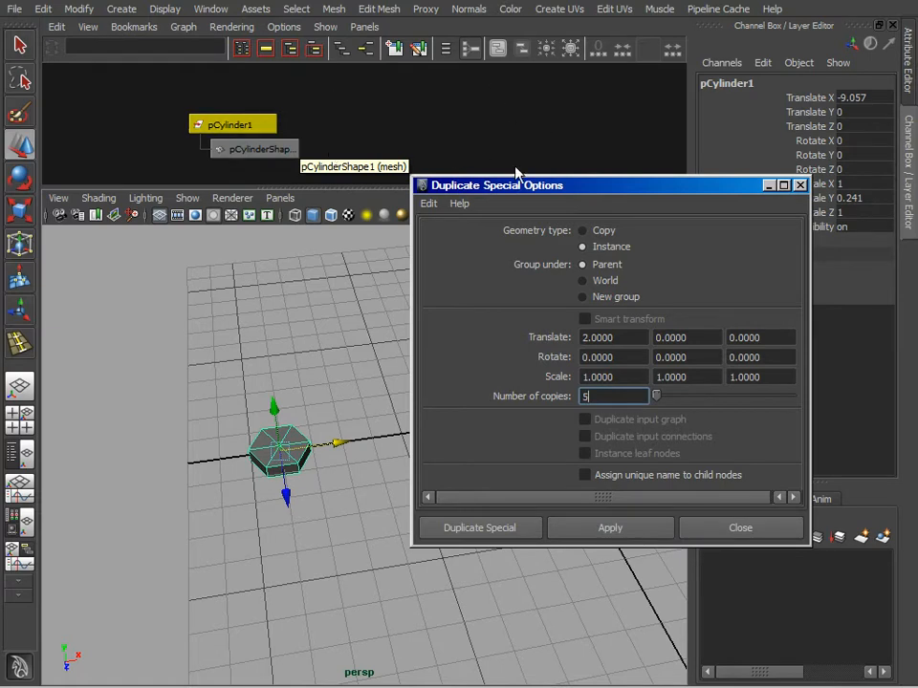
{"action": "left_click", "coordinate": [648, 529]}
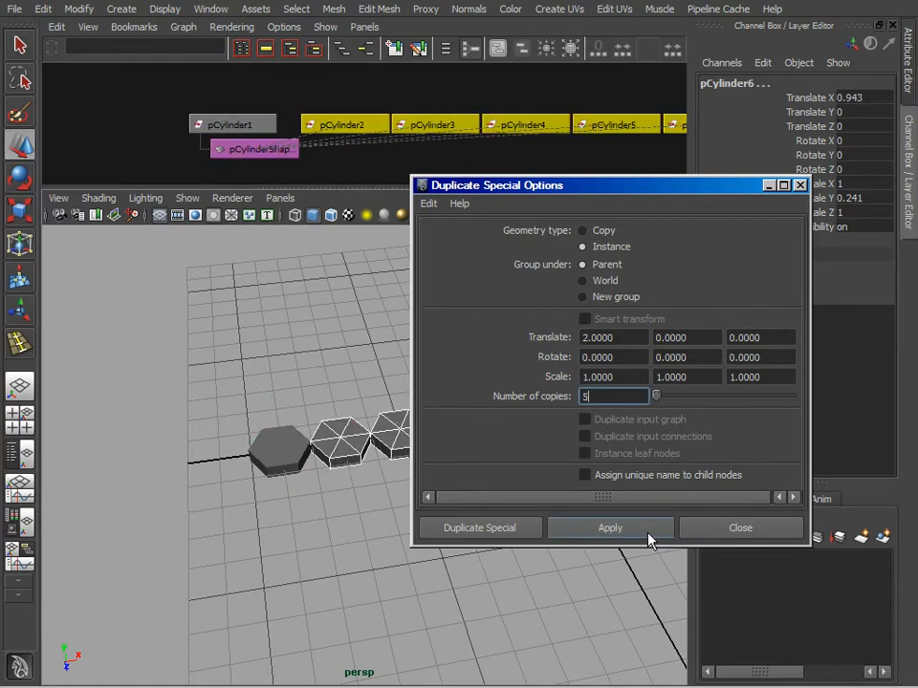
{"action": "left_click", "coordinate": [743, 531]}
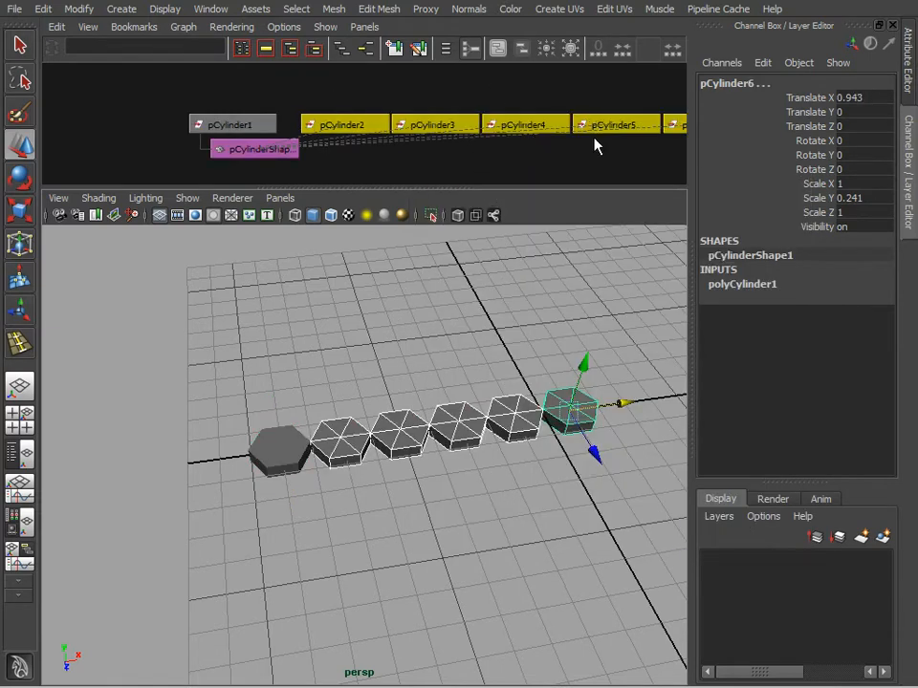
Step: Frame the node graph and examine how the six cylinder transforms connect to the shared shape node
{"action": "key", "text": "a"}
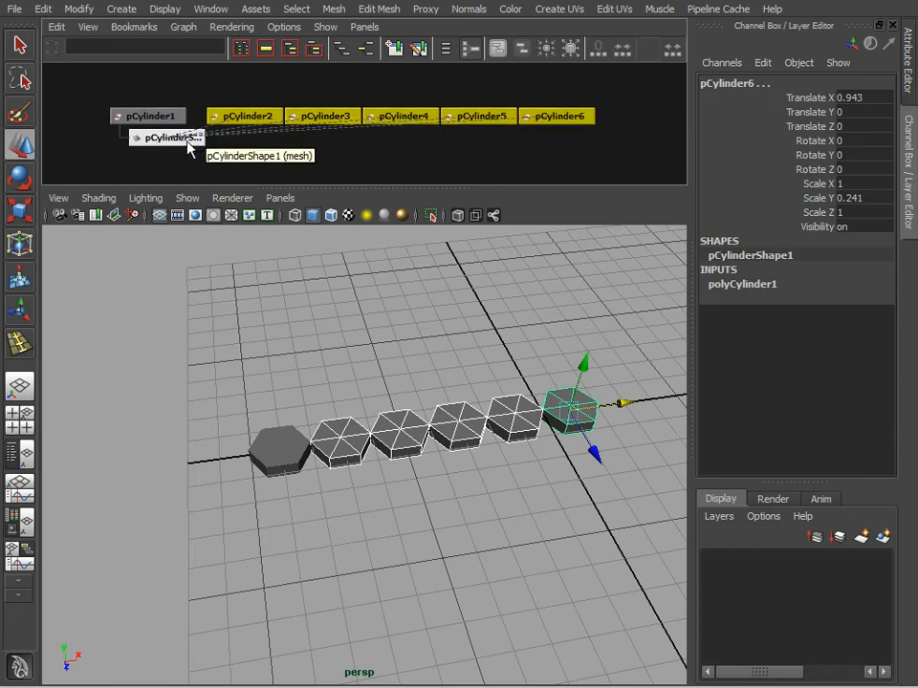
{"action": "left_click", "coordinate": [150, 116]}
{"action": "left_click_drag", "start_coordinate": [139, 80], "coordinate": [563, 129]}
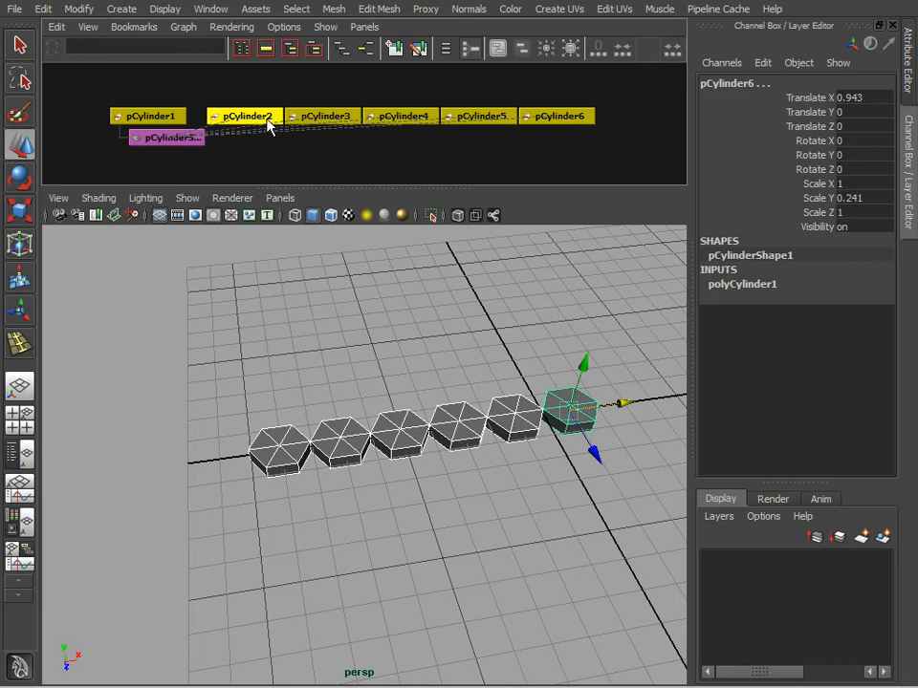
{"action": "left_click", "coordinate": [611, 357]}
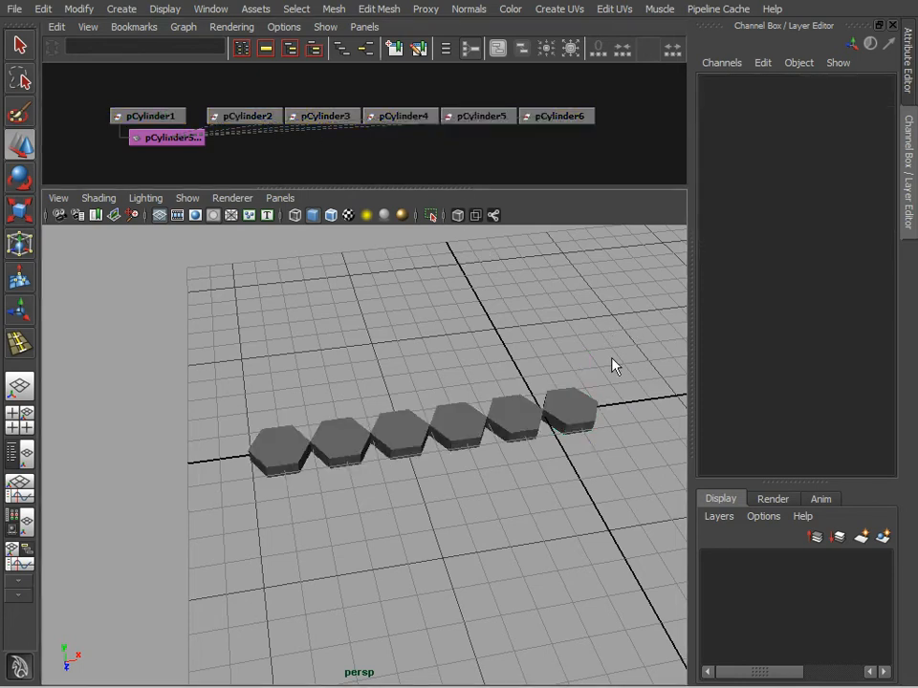
Step: Try transforming the last cylinder instance in the row and undo the changes
{"action": "left_click", "coordinate": [586, 403]}
{"action": "left_click_drag", "start_coordinate": [574, 411], "coordinate": [615, 369]}
{"action": "key", "text": "e"}
{"action": "key", "text": "ctrl+z"}
{"action": "left_click_drag", "start_coordinate": [613, 456], "coordinate": [551, 437], "text": "alt"}
{"action": "key", "text": "ctrl+z"}
{"action": "key", "text": "ctrl+z"}
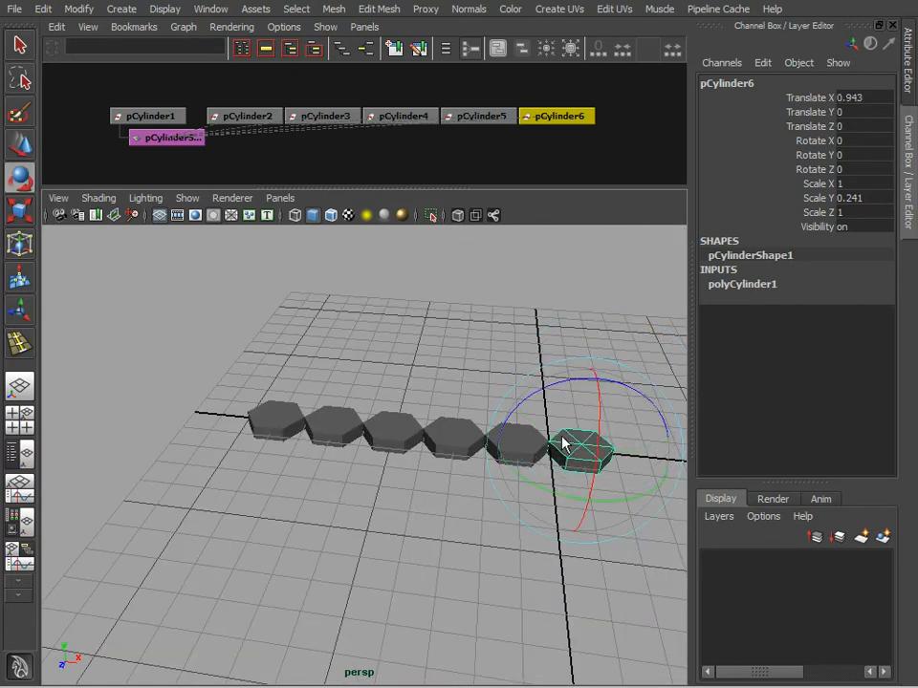
Step: Move the last cylinder instance along X to about 2.46 and scale it down uniformly
{"action": "middle_click_drag", "start_coordinate": [561, 437], "coordinate": [481, 374], "text": "alt"}
{"action": "left_click_drag", "start_coordinate": [483, 382], "coordinate": [473, 469], "text": "alt"}
{"action": "key", "text": "w"}
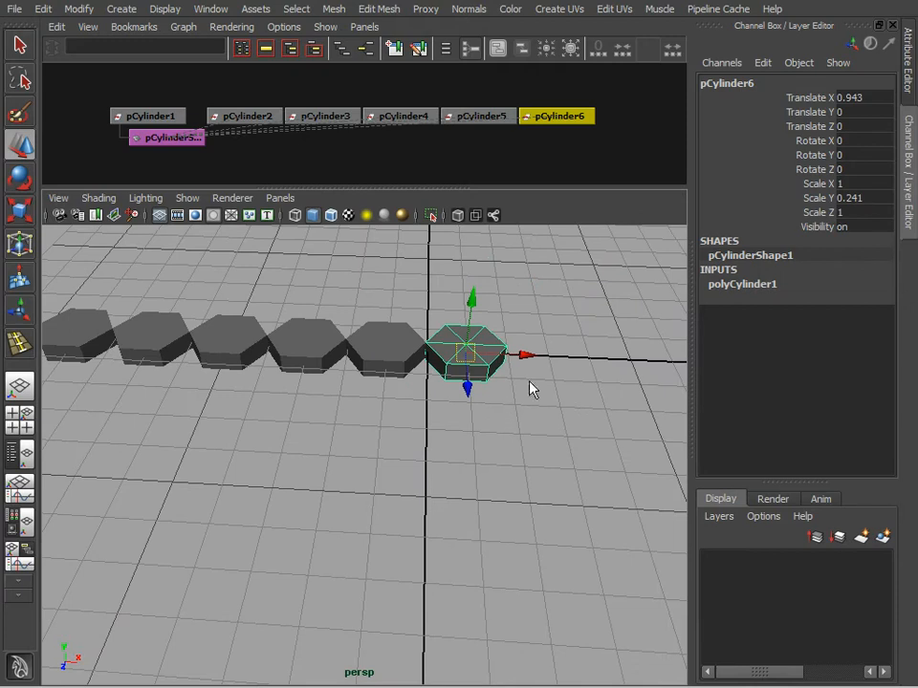
{"action": "left_click_drag", "start_coordinate": [531, 361], "coordinate": [594, 364]}
{"action": "key", "text": "e"}
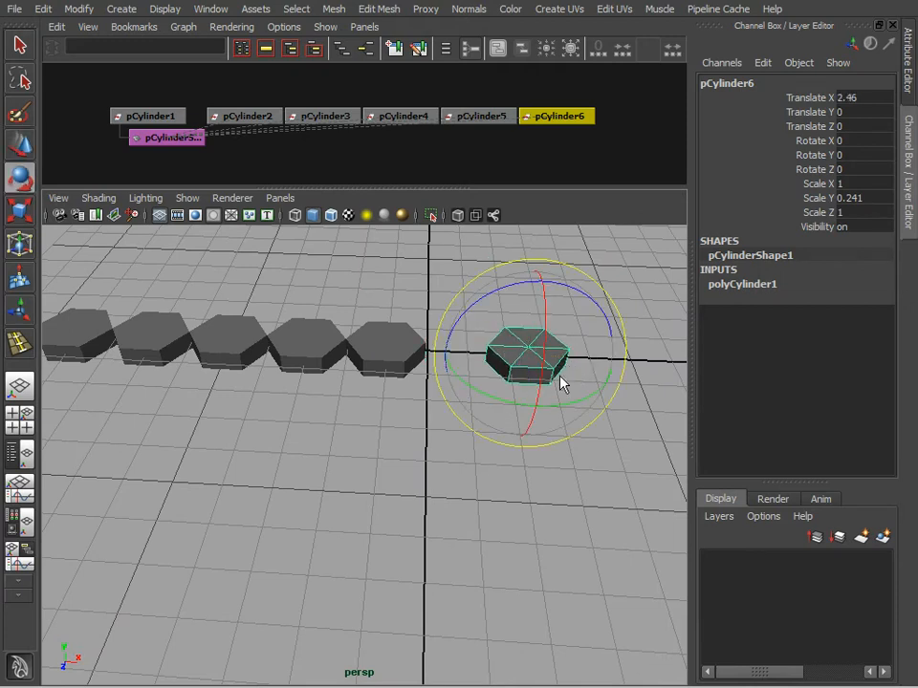
{"action": "key", "text": "r"}
{"action": "middle_click_drag", "start_coordinate": [545, 375], "coordinate": [455, 364]}
Step: Rotate the fifth cylinder in the row and shift it along the X axis toward the sixth
{"action": "left_click", "coordinate": [397, 368]}
{"action": "key", "text": "e"}
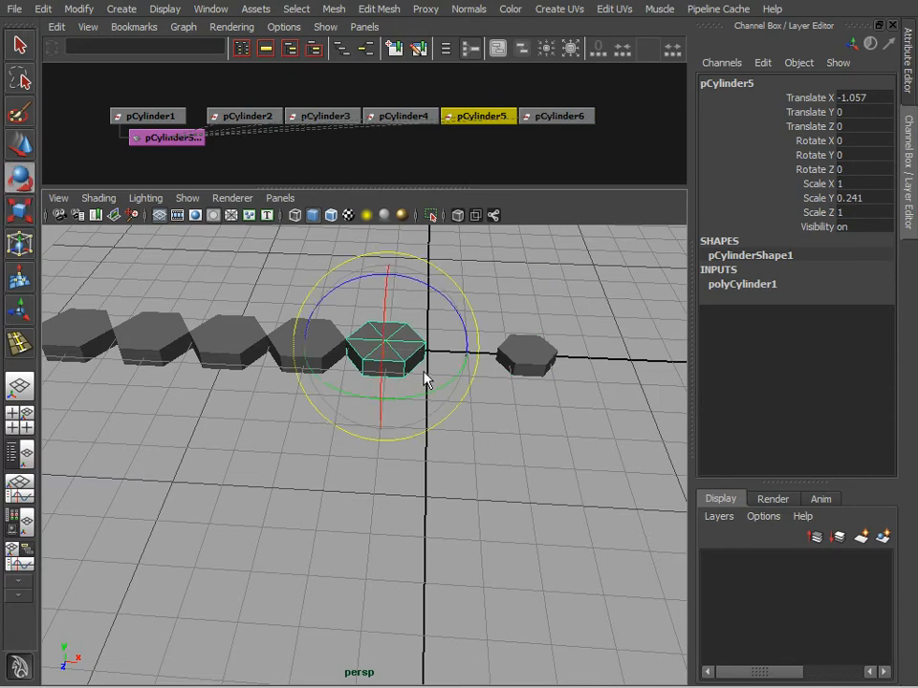
{"action": "left_click_drag", "start_coordinate": [447, 391], "coordinate": [412, 396]}
{"action": "key", "text": "w"}
{"action": "left_click_drag", "start_coordinate": [450, 353], "coordinate": [483, 353]}
Step: Scale the fourth cylinder in the row down uniformly and select the third cylinder
{"action": "left_click", "coordinate": [332, 363]}
{"action": "middle_click_drag", "start_coordinate": [333, 363], "coordinate": [468, 387], "text": "alt"}
{"action": "key", "text": "r"}
{"action": "left_click_drag", "start_coordinate": [429, 353], "coordinate": [424, 364]}
{"action": "left_click", "coordinate": [333, 362]}
{"action": "left_click_drag", "start_coordinate": [351, 447], "coordinate": [386, 446], "text": "alt"}
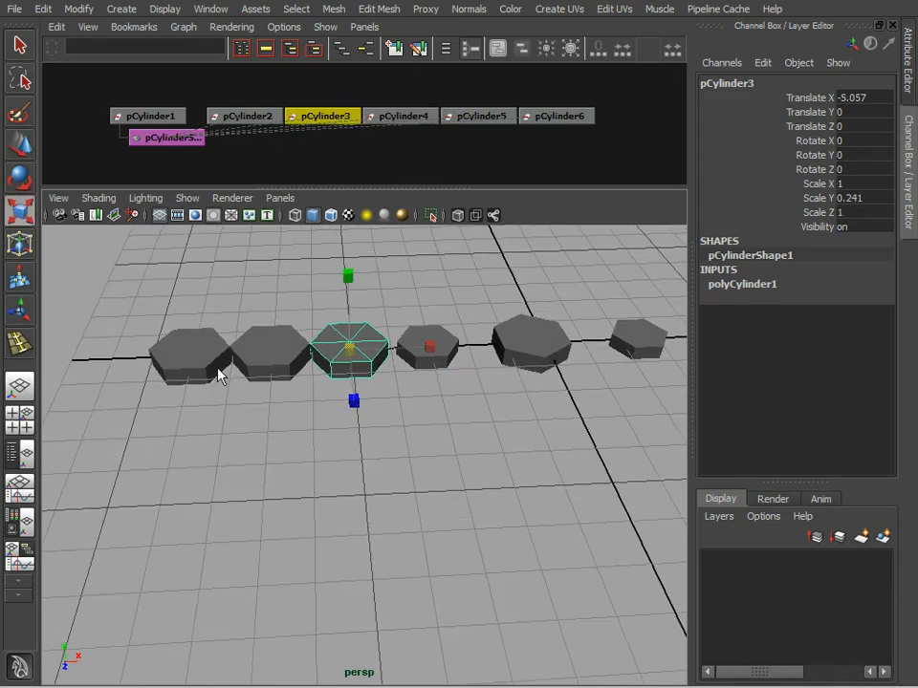
Step: Move the first cylinder in the negative X direction, away from the second one
{"action": "left_click", "coordinate": [199, 348]}
{"action": "key", "text": "w"}
{"action": "left_click_drag", "start_coordinate": [247, 354], "coordinate": [194, 354]}
Step: Move the second cylinder out of the row to about -7.55 in X and -1.86 in Z
{"action": "left_click", "coordinate": [273, 352]}
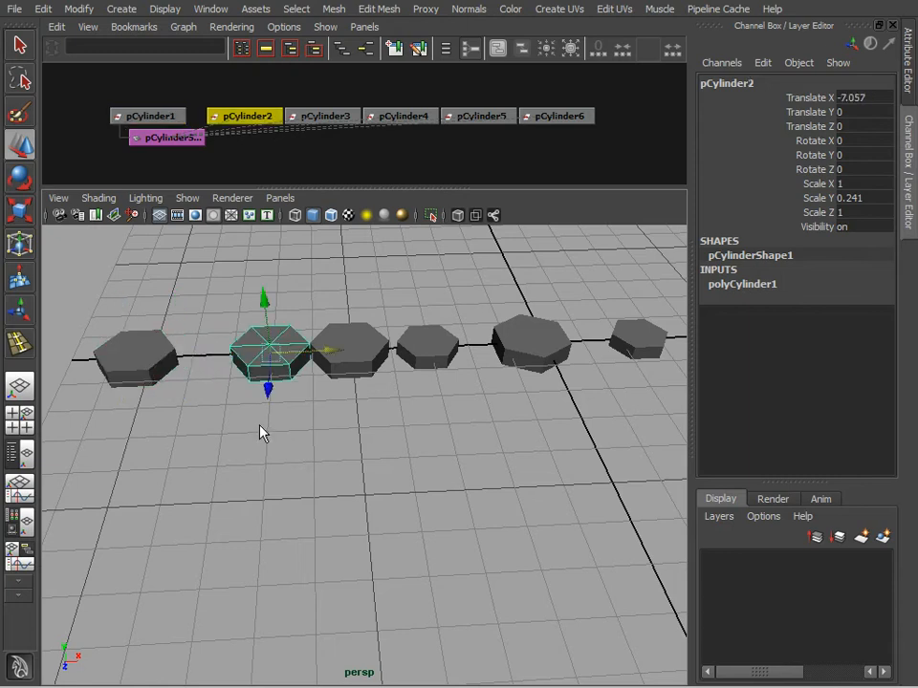
{"action": "left_click_drag", "start_coordinate": [268, 396], "coordinate": [274, 348]}
{"action": "left_click_drag", "start_coordinate": [334, 312], "coordinate": [313, 312]}
{"action": "left_click_drag", "start_coordinate": [313, 359], "coordinate": [358, 383], "text": "alt"}
Step: Try to move the top centre vertex of the first cylinder in vertex mode and clear the selection
{"action": "scroll", "coordinate": [352, 420], "scroll_direction": "down", "scroll_amount": 3}
{"action": "left_click_drag", "start_coordinate": [447, 434], "coordinate": [439, 427], "text": "alt"}
{"action": "scroll", "coordinate": [287, 437], "scroll_direction": "up", "scroll_amount": 3}
{"action": "right_click", "coordinate": [163, 384]}
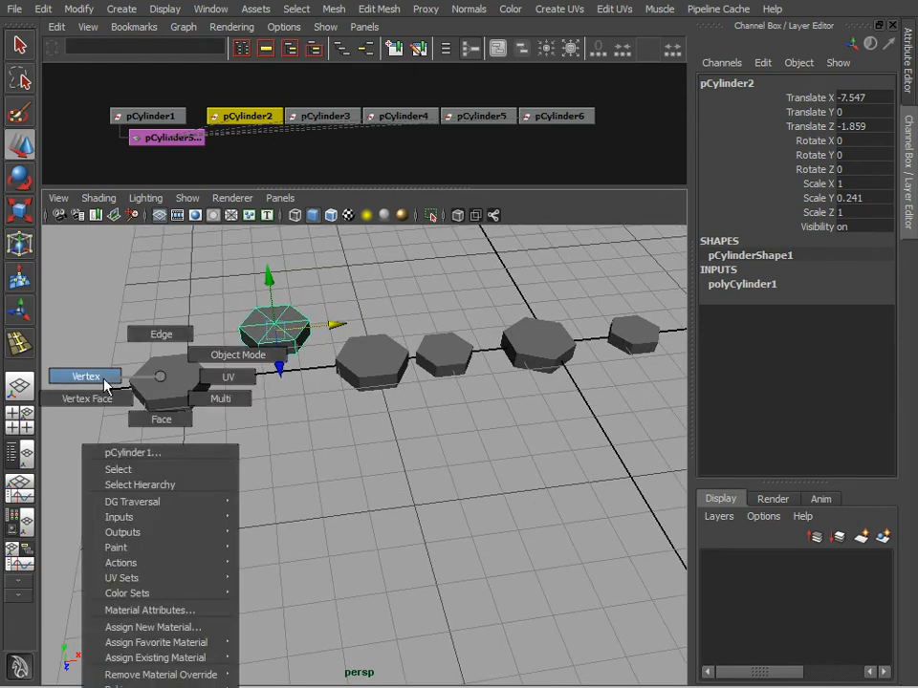
{"action": "right_click_drag", "start_coordinate": [105, 380], "coordinate": [99, 376]}
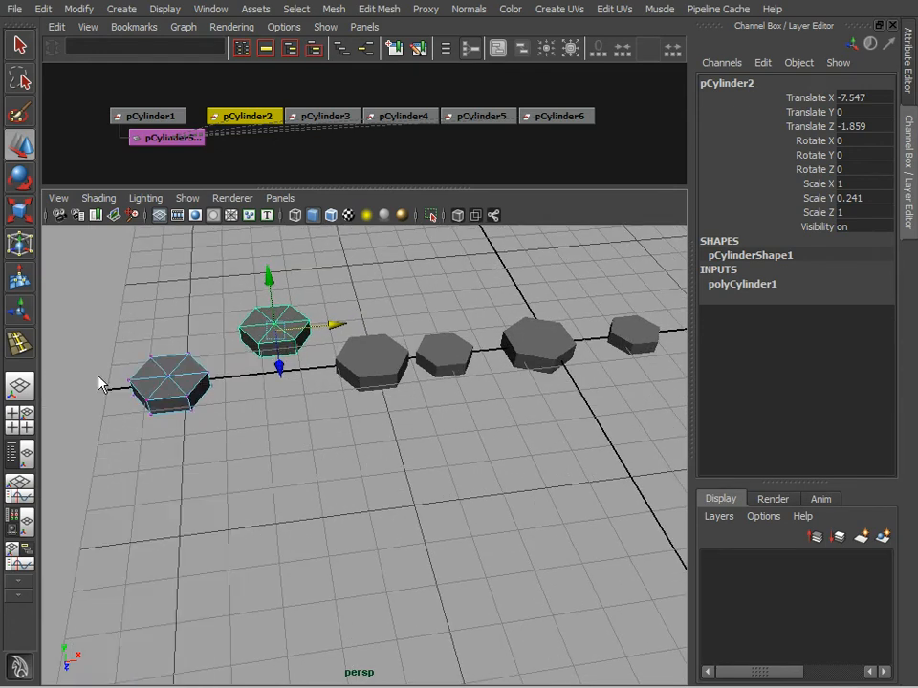
{"action": "left_click", "coordinate": [170, 376]}
{"action": "left_click_drag", "start_coordinate": [153, 330], "coordinate": [197, 304]}
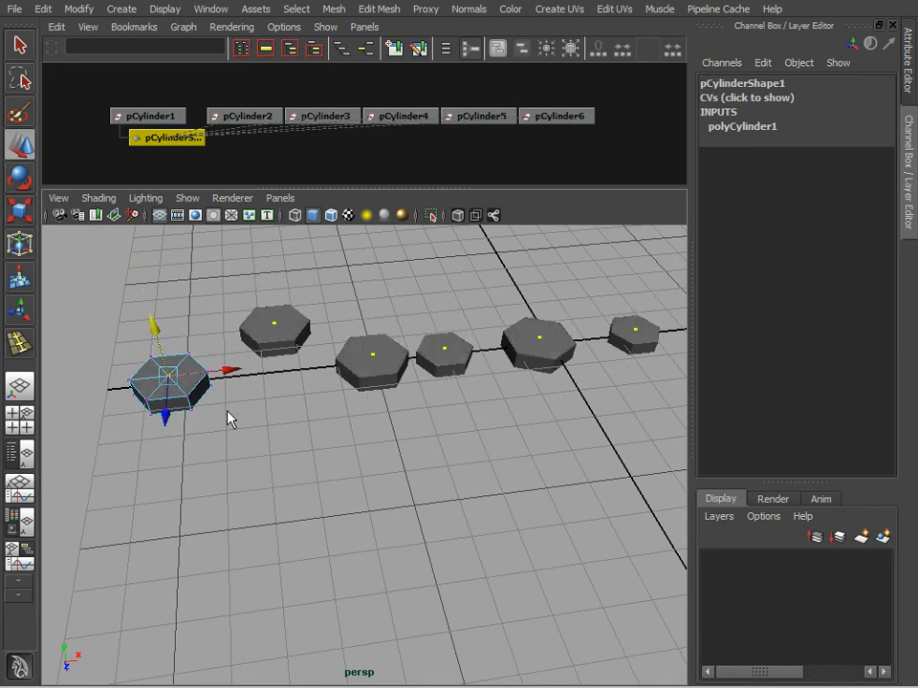
{"action": "left_click", "coordinate": [220, 478]}
{"action": "left_click_drag", "start_coordinate": [276, 465], "coordinate": [383, 478], "text": "alt"}
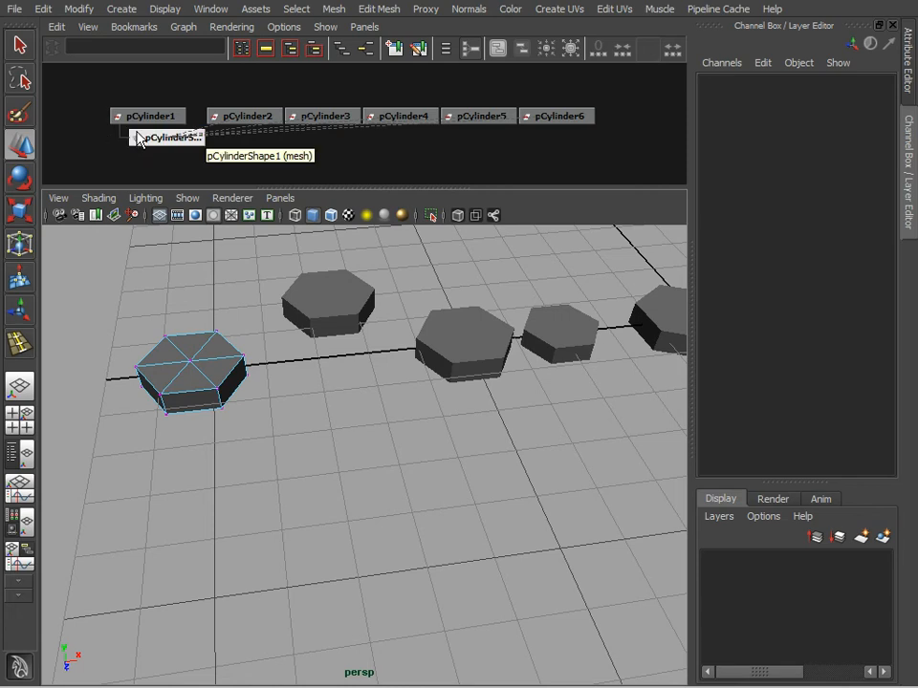
{"action": "middle_click_drag", "start_coordinate": [363, 479], "coordinate": [396, 512], "text": "alt"}
{"action": "mouse_move", "coordinate": [396, 513]}
{"action": "right_mouse_down", "text": "alt"}
{"action": "mouse_move", "coordinate": [314, 494]}
{"action": "mouse_move", "coordinate": [402, 527]}
{"action": "right_mouse_up", "text": "alt"}
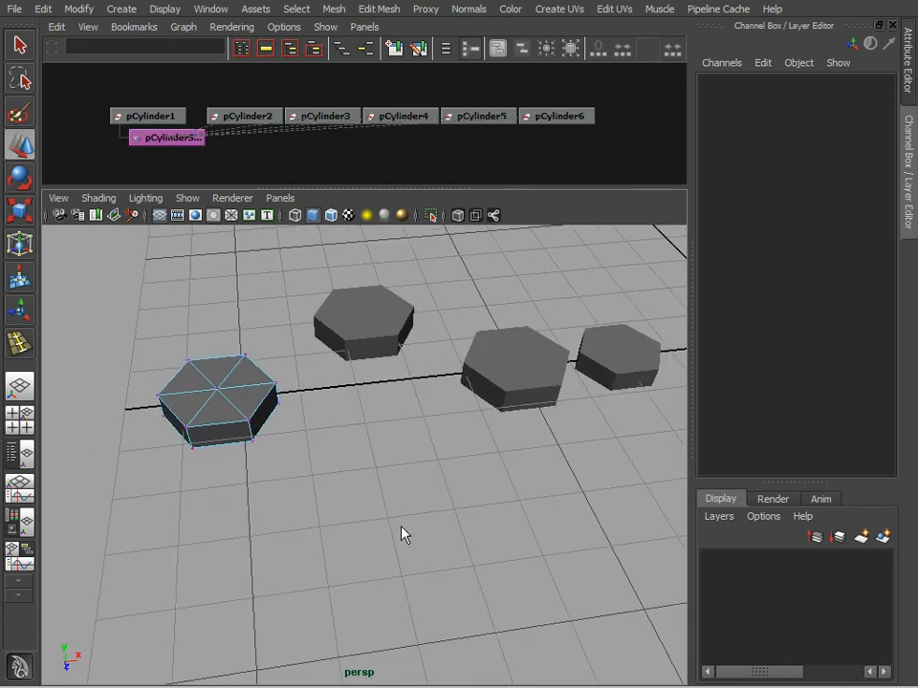
Step: Select the top faces of the first cylinder in face mode with the Paint Selection Tool
{"action": "key", "text": "F11"}
{"action": "left_click", "coordinate": [19, 113]}
{"action": "mouse_move", "coordinate": [170, 384]}
{"action": "left_mouse_down"}
{"action": "mouse_move", "coordinate": [234, 378]}
{"action": "mouse_move", "coordinate": [225, 387]}
{"action": "left_mouse_up"}
{"action": "mouse_move", "coordinate": [294, 464]}
{"action": "left_mouse_down", "text": "alt"}
{"action": "mouse_move", "coordinate": [287, 393]}
{"action": "mouse_move", "coordinate": [412, 493]}
{"action": "mouse_move", "coordinate": [303, 455]}
{"action": "mouse_move", "coordinate": [311, 469]}
{"action": "left_mouse_up", "text": "alt"}
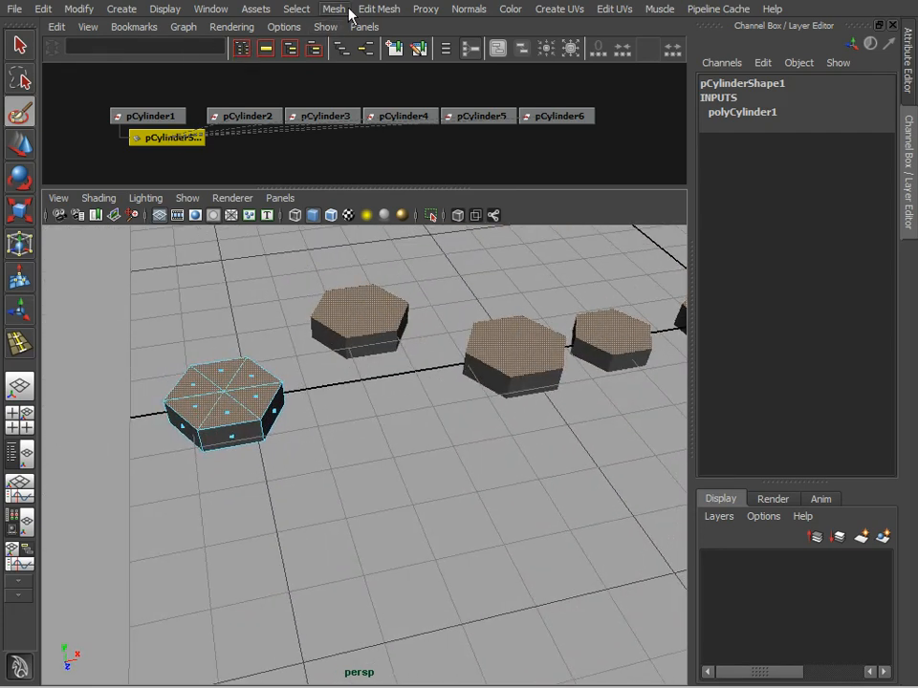
Step: Extrude the selected top faces, taper the extrusion inward and lower the extruded faces
{"action": "left_click", "coordinate": [378, 9]}
{"action": "left_click", "coordinate": [380, 54]}
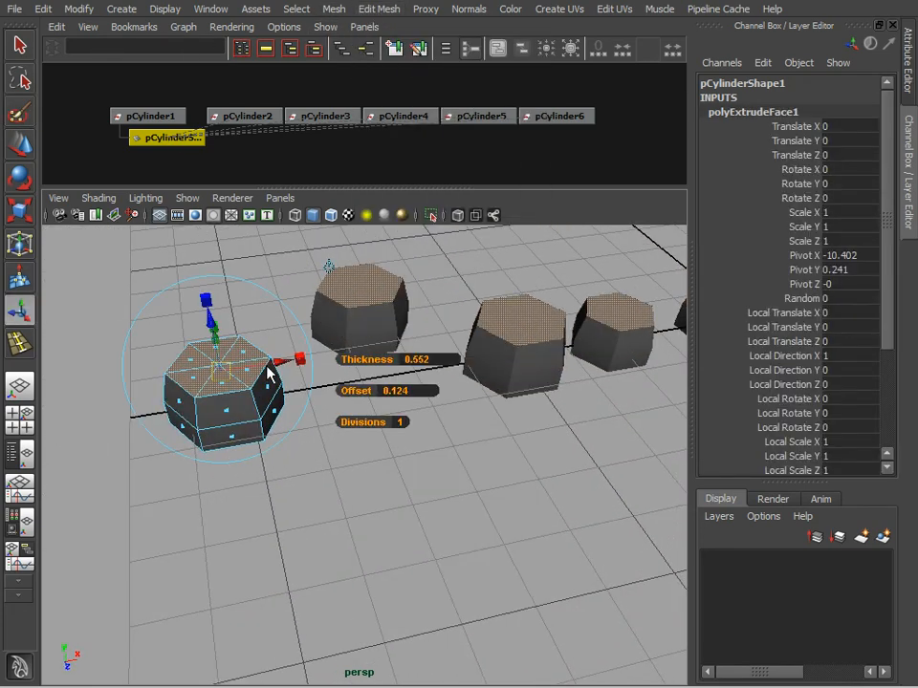
{"action": "left_click", "coordinate": [297, 360]}
{"action": "left_click_drag", "start_coordinate": [219, 369], "coordinate": [214, 383]}
{"action": "key", "text": "w"}
{"action": "left_click_drag", "start_coordinate": [213, 325], "coordinate": [212, 349]}
Step: Extrude the top faces a second time, adjust the new extrusion's height and return to object mode
{"action": "right_click_drag", "start_coordinate": [238, 526], "coordinate": [452, 465], "text": "alt"}
{"action": "key", "text": "g"}
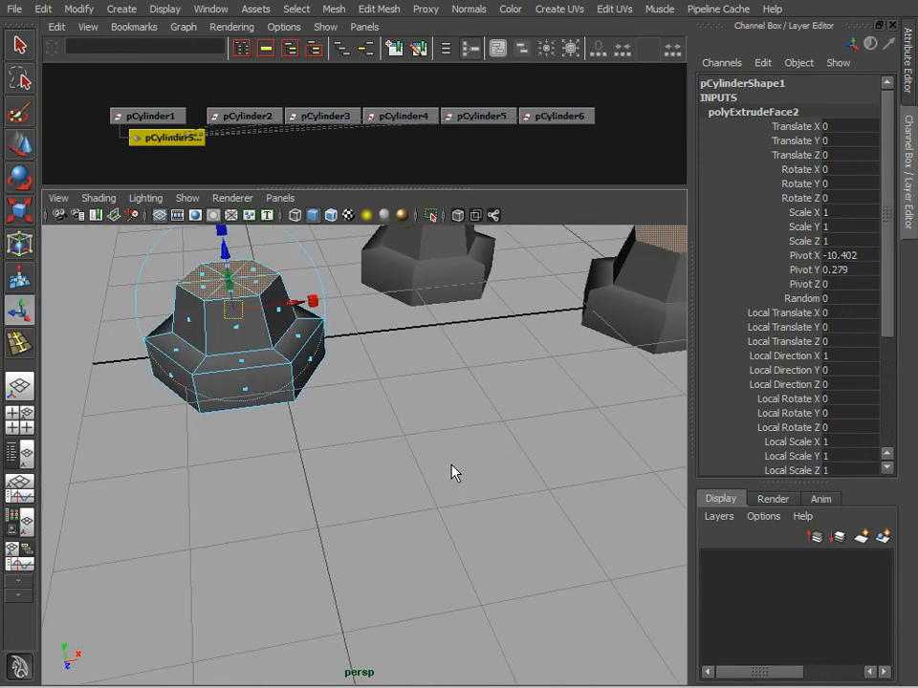
{"action": "left_click_drag", "start_coordinate": [224, 246], "coordinate": [232, 304]}
{"action": "left_click", "coordinate": [343, 523]}
{"action": "key", "text": "F8"}
{"action": "left_click", "coordinate": [351, 511]}
Step: Select the second through sixth cylinders in turn to examine their edited geometry and shared shape node
{"action": "left_click_drag", "start_coordinate": [379, 411], "coordinate": [400, 430], "text": "alt"}
{"action": "right_click_drag", "start_coordinate": [462, 477], "coordinate": [337, 481], "text": "alt"}
{"action": "left_click_drag", "start_coordinate": [338, 482], "coordinate": [380, 543], "text": "alt"}
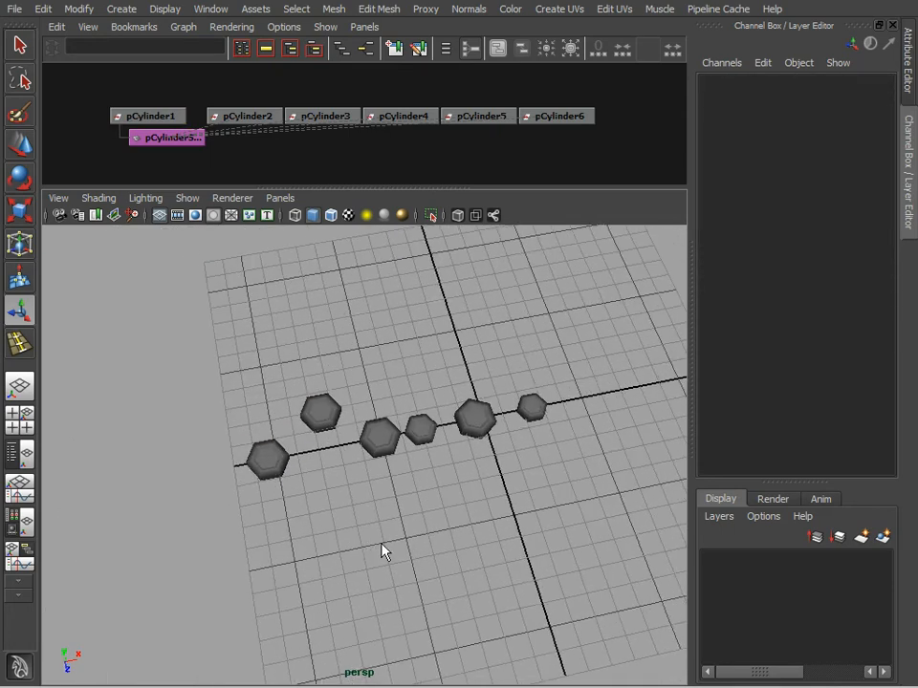
{"action": "right_click_drag", "start_coordinate": [380, 544], "coordinate": [459, 547], "text": "alt"}
{"action": "left_click", "coordinate": [301, 384]}
{"action": "left_click", "coordinate": [411, 437]}
{"action": "left_click", "coordinate": [444, 418]}
{"action": "left_click", "coordinate": [524, 399]}
{"action": "left_click", "coordinate": [602, 385]}
{"action": "left_click_drag", "start_coordinate": [516, 598], "coordinate": [507, 500], "text": "alt"}
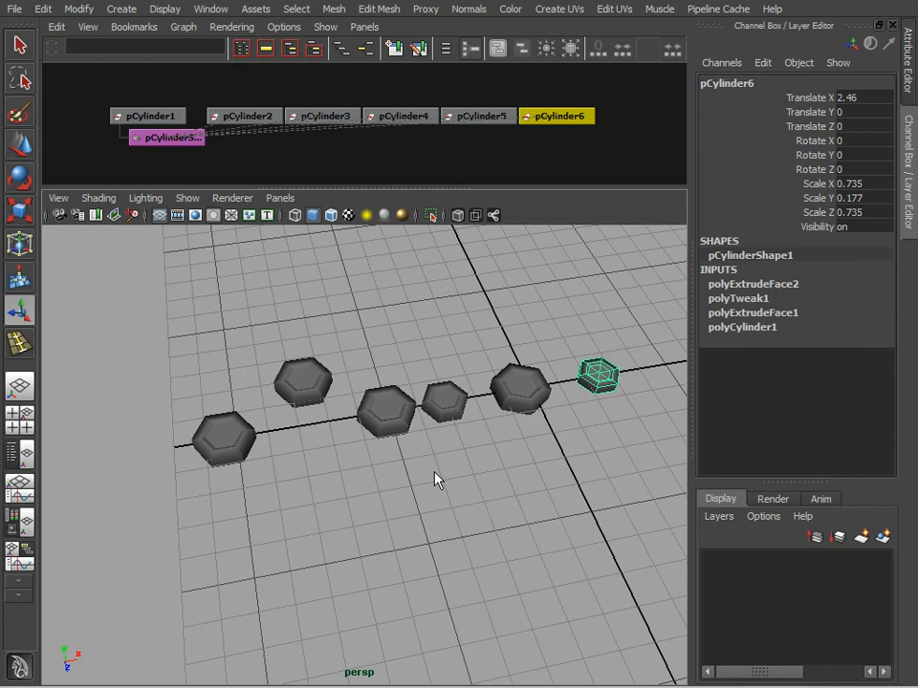
Step: Compare the first and second cylinders' channels and highlight the second one's rotate and scale attributes
{"action": "left_click_drag", "start_coordinate": [491, 510], "coordinate": [247, 419], "text": "alt"}
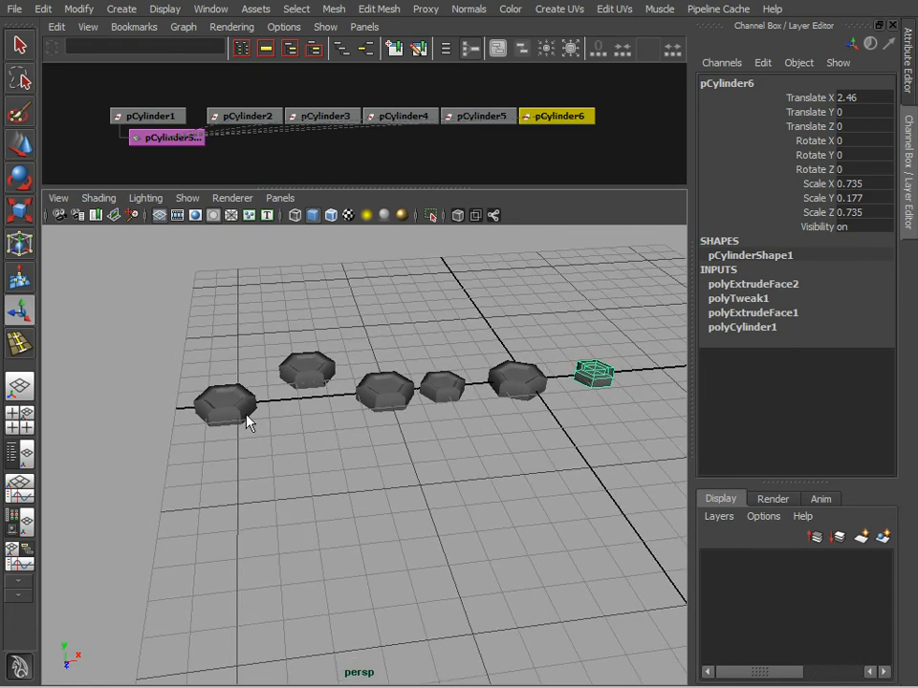
{"action": "left_click", "coordinate": [248, 418]}
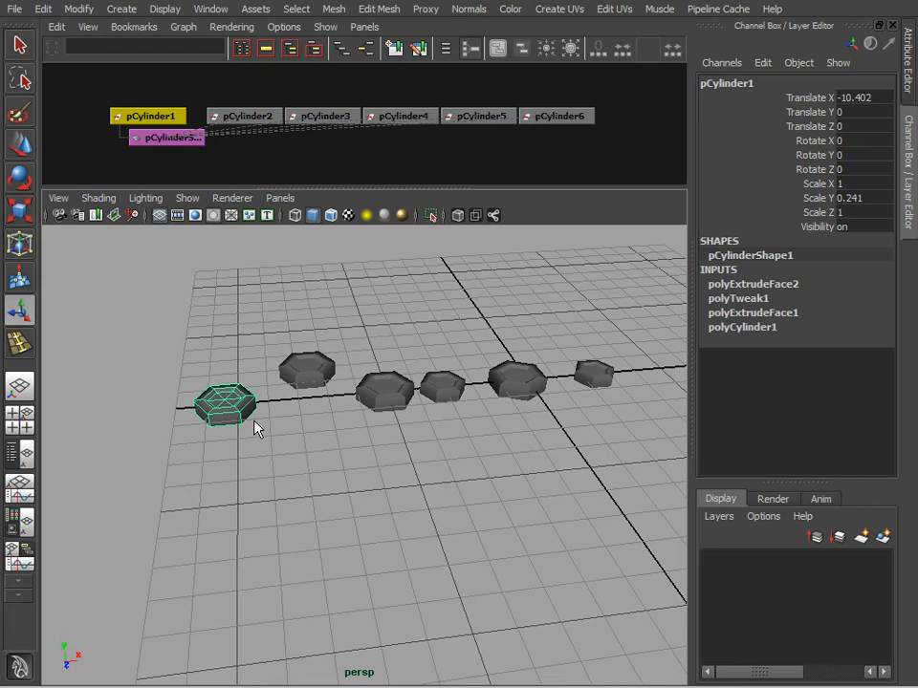
{"action": "left_click", "coordinate": [316, 369]}
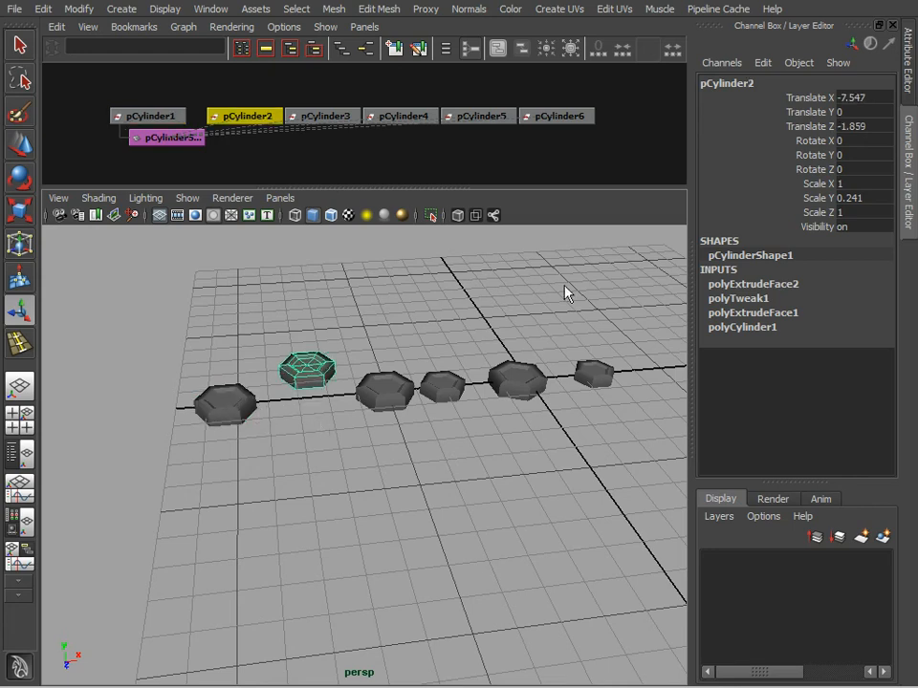
{"action": "left_click_drag", "start_coordinate": [829, 103], "coordinate": [828, 213]}
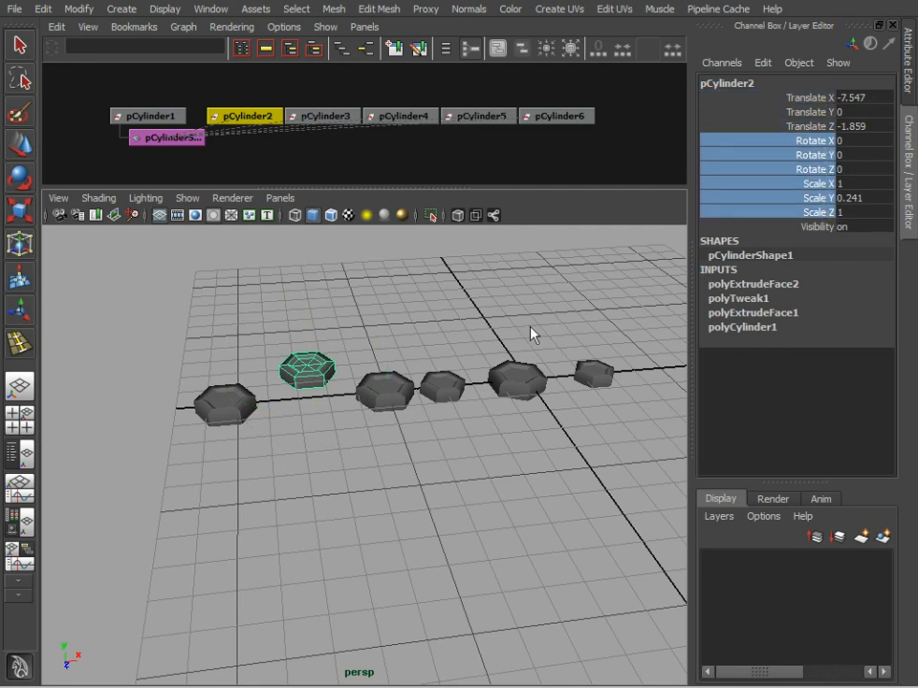
{"action": "left_click", "coordinate": [459, 326]}
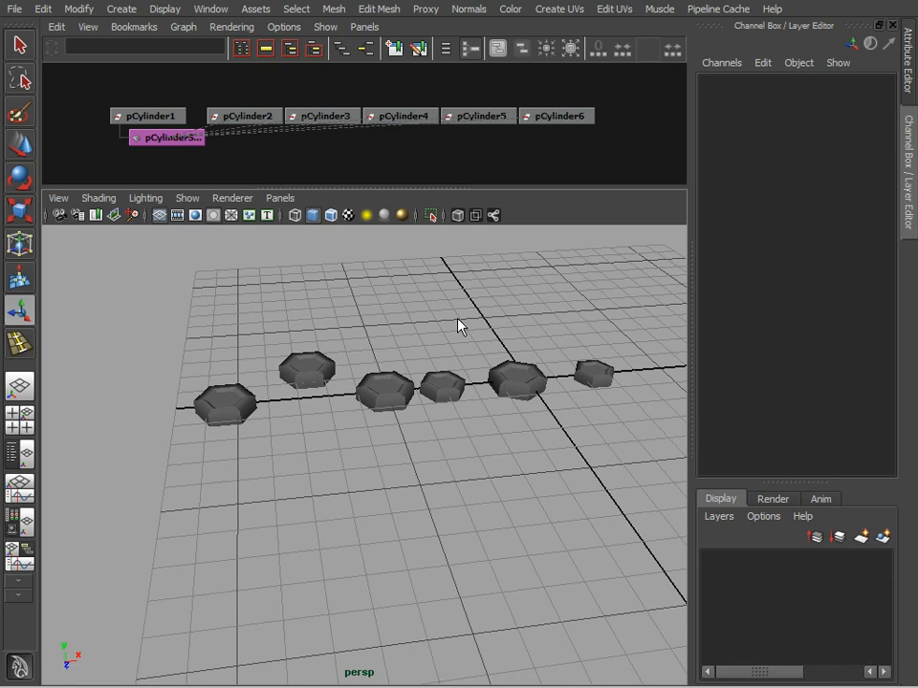
Step: Rotate the second cylinder freely to about 8.5 in X, 1.4 in Y and -62.7 in Z
{"action": "left_click", "coordinate": [321, 373]}
{"action": "key", "text": "e"}
{"action": "left_click_drag", "start_coordinate": [310, 402], "coordinate": [318, 352]}
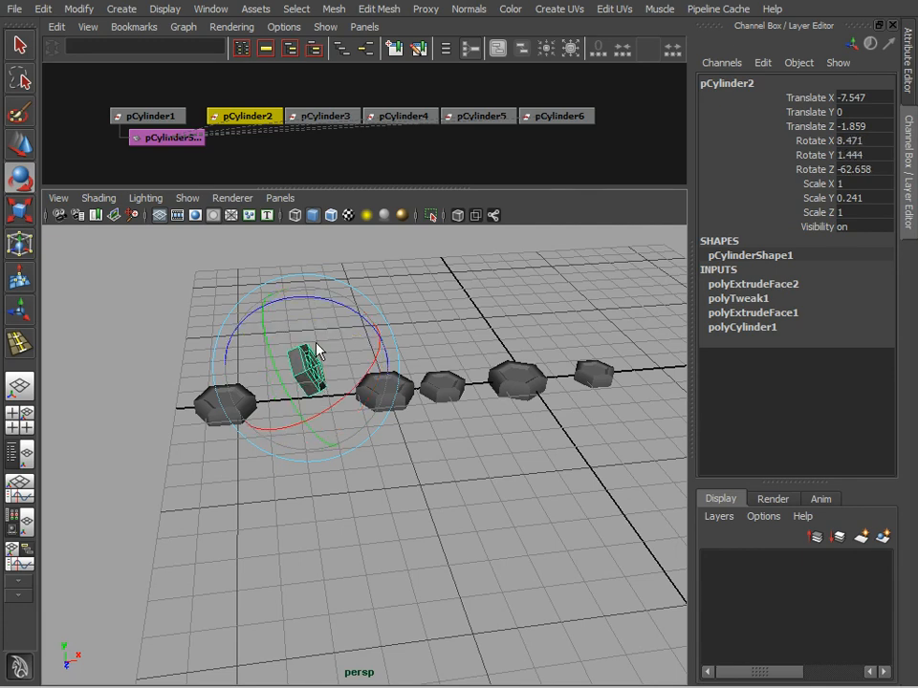
Step: Tilt the third cylinder, scale it up and clear the selection
{"action": "left_click", "coordinate": [401, 412]}
{"action": "left_click", "coordinate": [404, 387]}
{"action": "left_click_drag", "start_coordinate": [406, 366], "coordinate": [361, 392]}
{"action": "mouse_move", "coordinate": [380, 455]}
{"action": "left_mouse_down"}
{"action": "mouse_move", "coordinate": [371, 491]}
{"action": "mouse_move", "coordinate": [389, 440]}
{"action": "left_mouse_up"}
{"action": "left_click", "coordinate": [427, 316]}
{"action": "left_click_drag", "start_coordinate": [427, 316], "coordinate": [304, 346], "text": "alt"}
{"action": "left_click_drag", "start_coordinate": [385, 341], "coordinate": [397, 409], "text": "alt"}
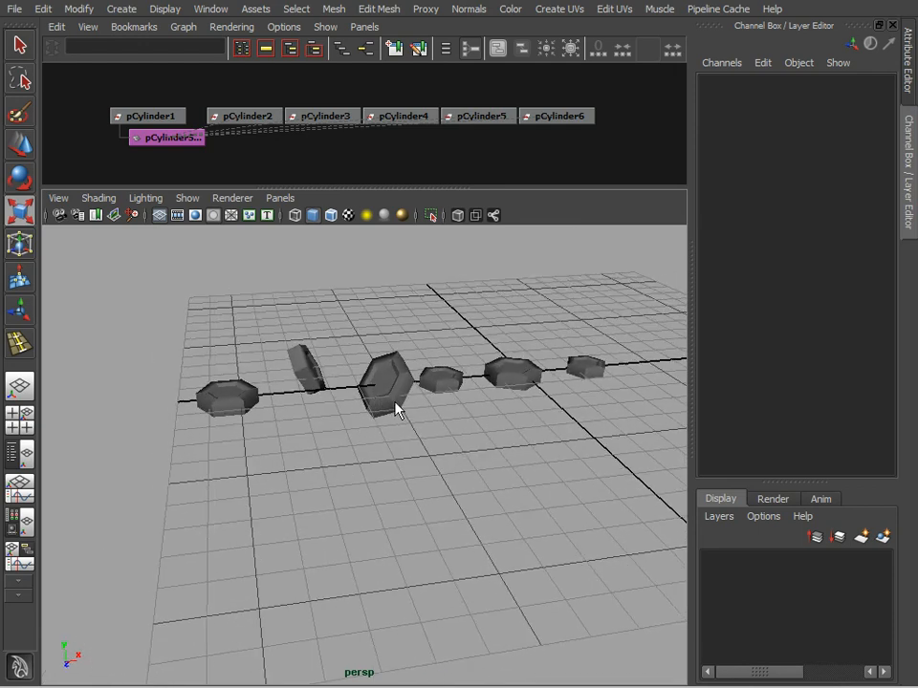
Step: Delete all six instanced cylinders to empty the scene
{"action": "left_click_drag", "start_coordinate": [514, 450], "coordinate": [498, 467], "text": "alt"}
{"action": "left_click", "coordinate": [250, 392]}
{"action": "left_click_drag", "start_coordinate": [144, 501], "coordinate": [147, 503]}
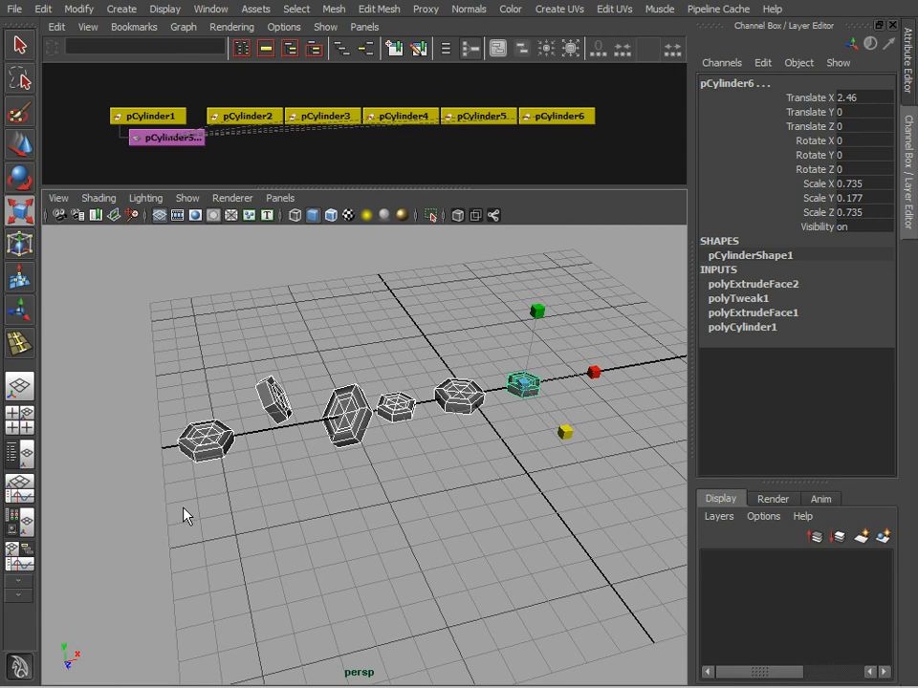
{"action": "key", "text": "Delete"}
{"action": "left_click_drag", "start_coordinate": [417, 517], "coordinate": [383, 435], "text": "alt"}
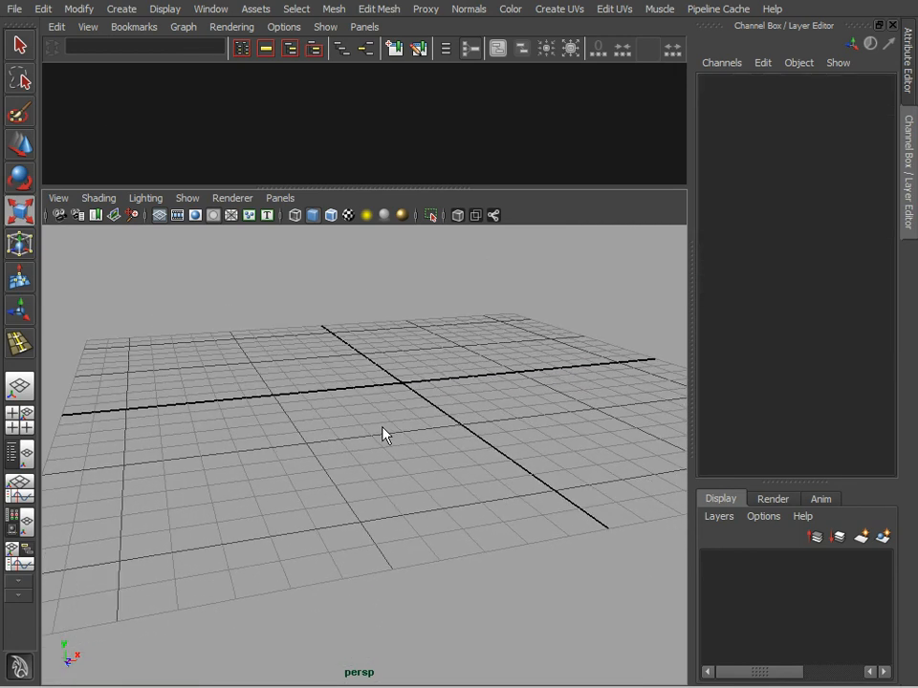